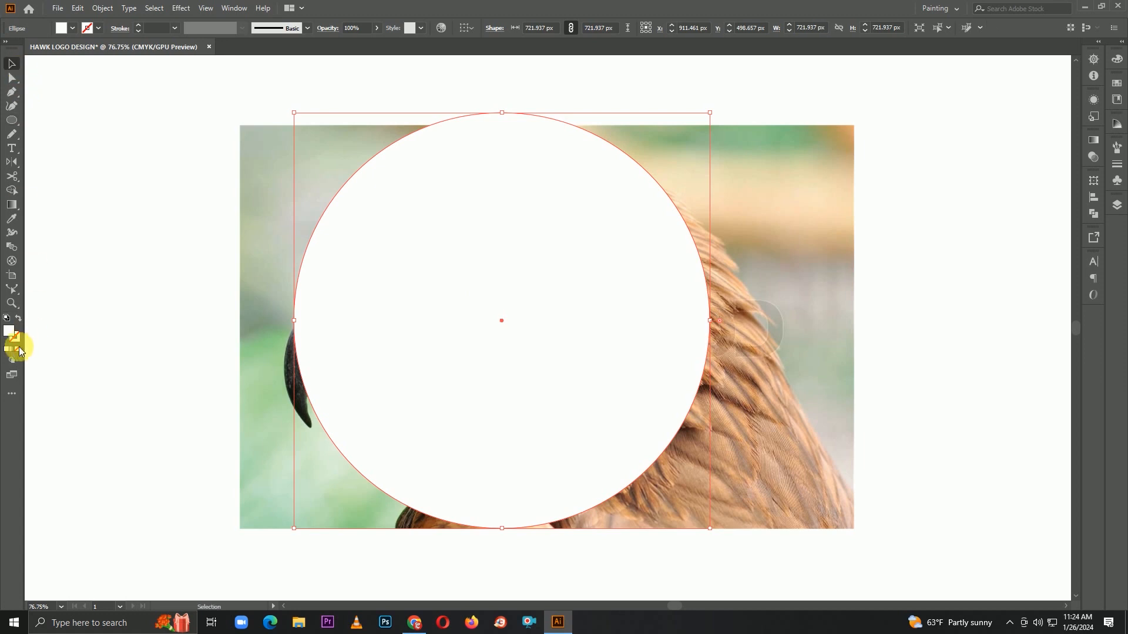
Give the circle no fill and a black stroke, then fit it over the hawk's head at about 685 px diameter.
left_click(6, 318)
left_click(18, 350)
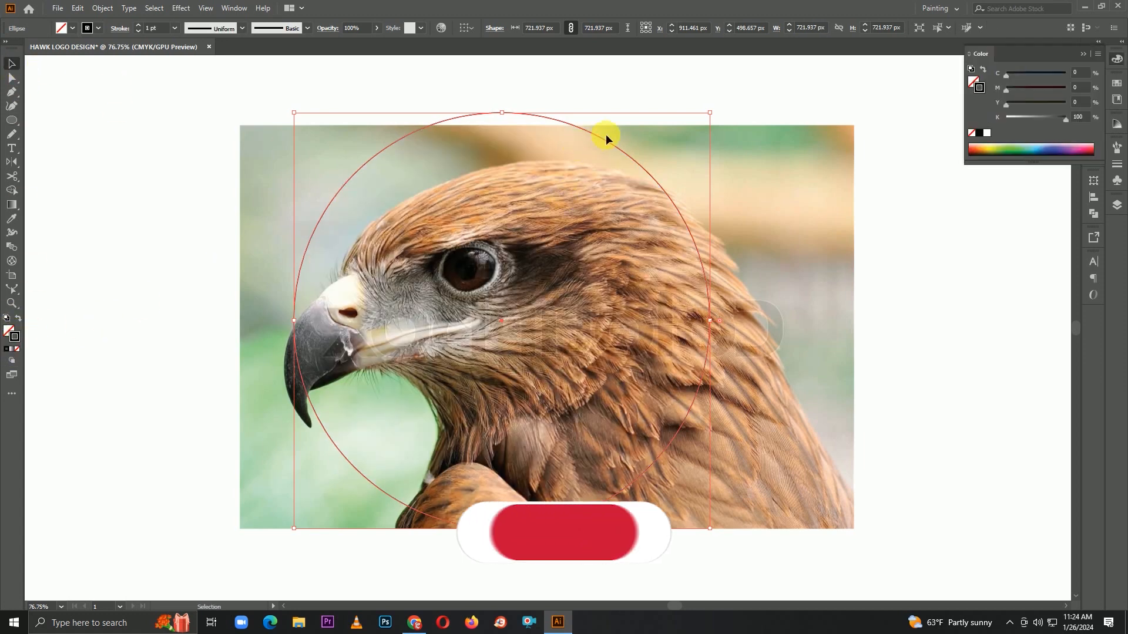
left_click_drag(607, 141, 613, 148)
left_click(742, 175)
left_click(549, 125)
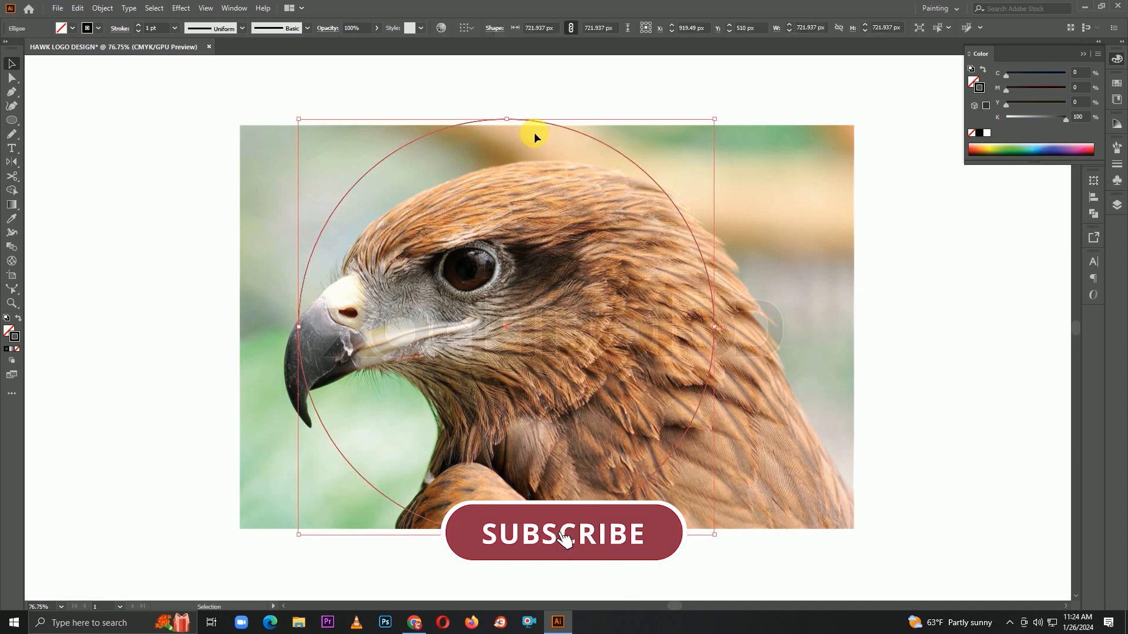
left_click_drag(506, 119, 507, 132)
left_click_drag(594, 138, 641, 235)
Rotate a copy of the circle clockwise about its anchor near the beak and repeat the transformation to fan out more copies.
left_click_drag(12, 162, 44, 160)
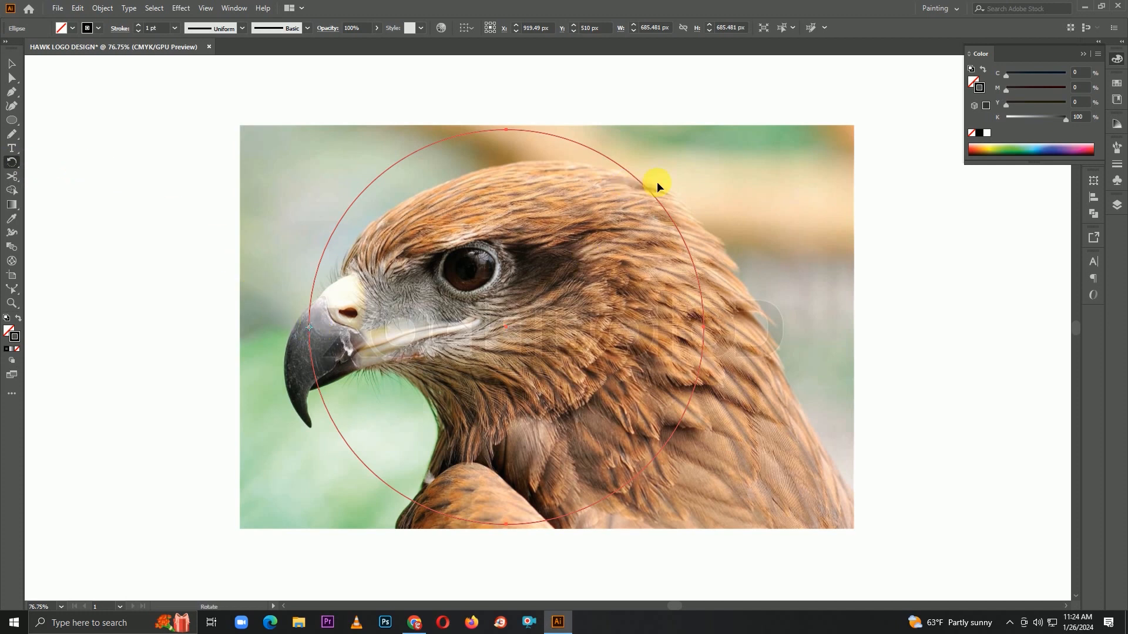
left_click_drag(672, 259, 680, 361)
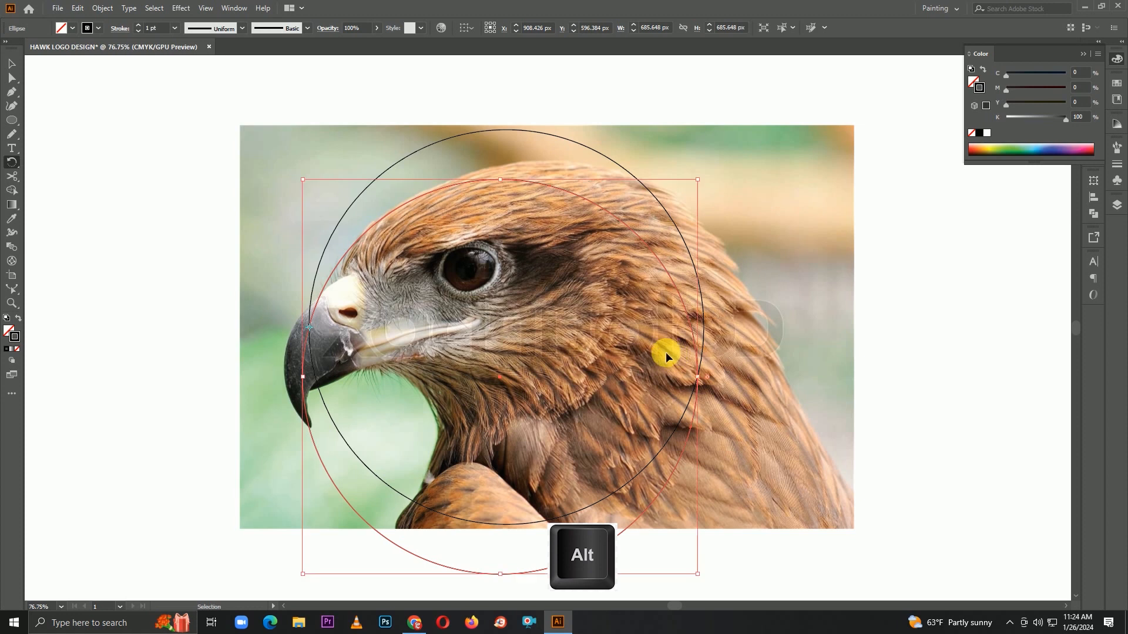
key("ctrl+d")
key("ctrl+d")
key("ctrl+d")
key("ctrl+d")
key("ctrl+d")
Place two slightly offset circles of the same size beyond the beak so their edges cross the fan at the eye.
left_click(12, 64)
left_click(166, 164)
left_click_drag(267, 350, 169, 118)
left_click_drag(372, 121, 365, 126)
left_click(746, 192)
Select all the artwork and delete the outer parts of the two offset circles with the Shape Builder tool.
key("ctrl+a")
left_click(15, 175)
left_click(13, 192)
left_click_drag(333, 140, 322, 83, "alt")
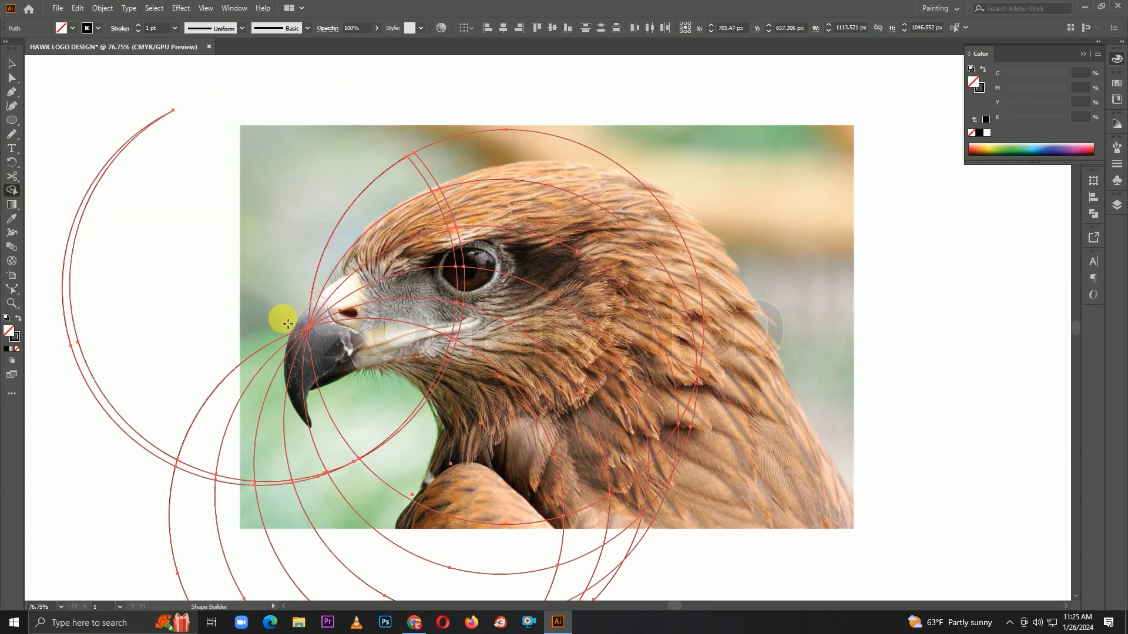
left_click_drag(177, 164, 91, 143, "alt")
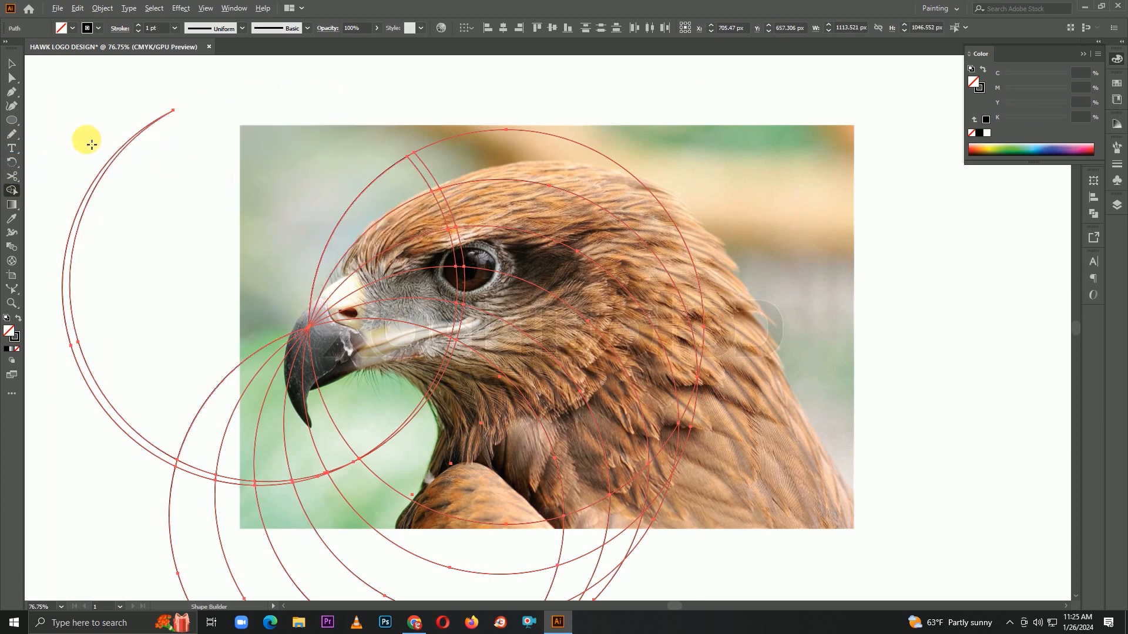
Remove the narrow strip between the two offset arcs across the eye with the Shape Builder tool.
left_click_drag(515, 184, 550, 195)
scroll(550, 195, "up", 2)
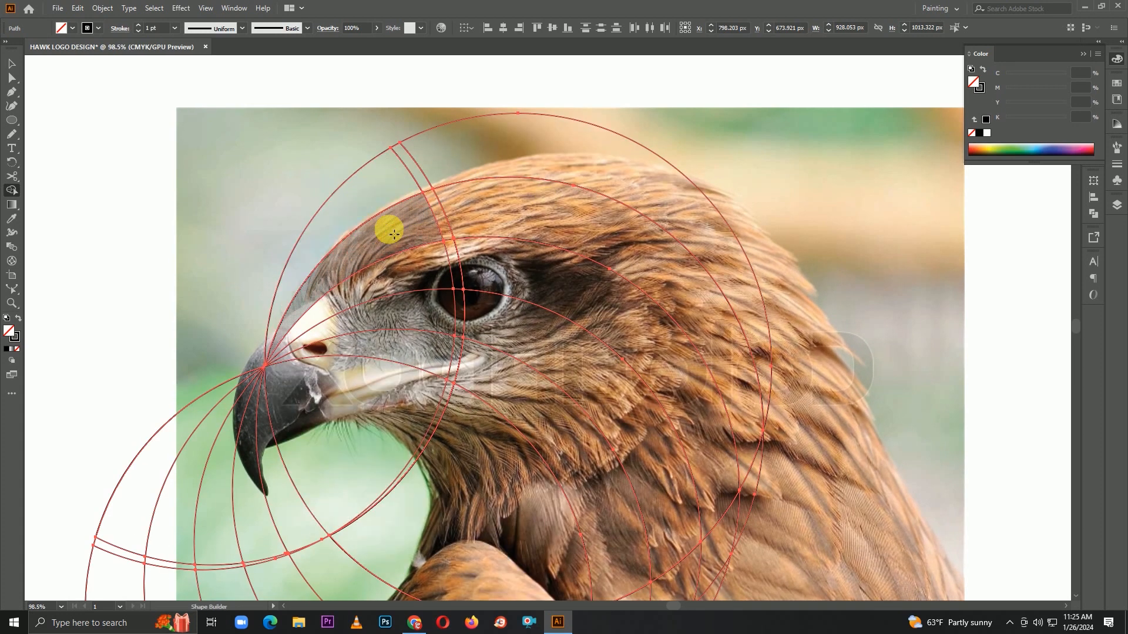
key("ctrl+space")
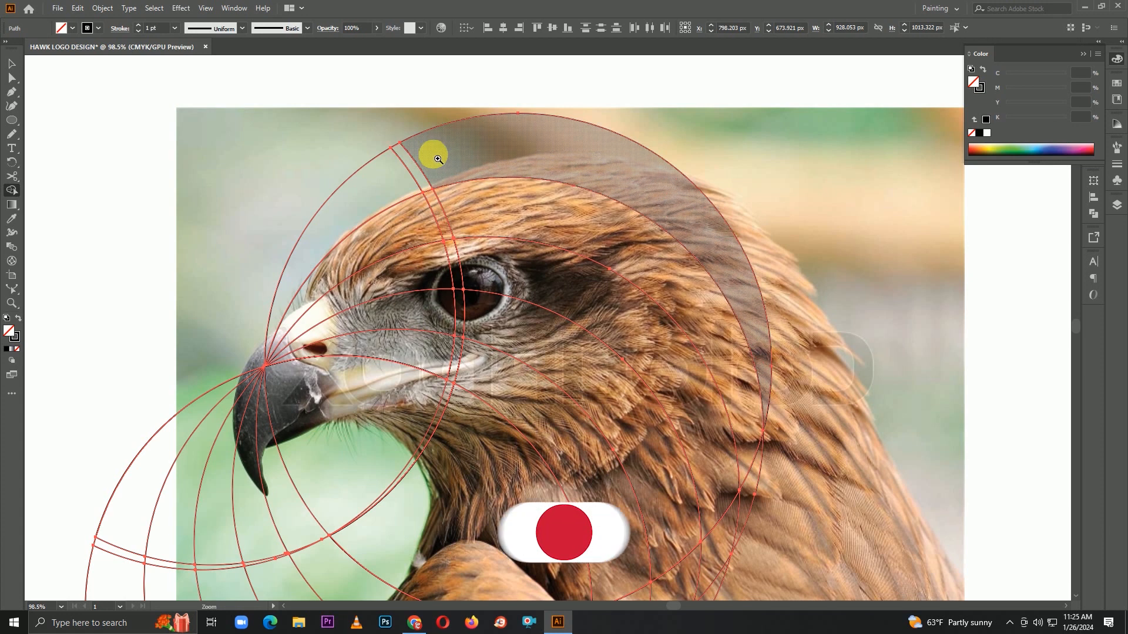
left_click(438, 158)
mouse_move(395, 138)
left_mouse_down()
mouse_move(464, 255)
mouse_move(480, 307)
mouse_move(474, 376)
left_mouse_up()
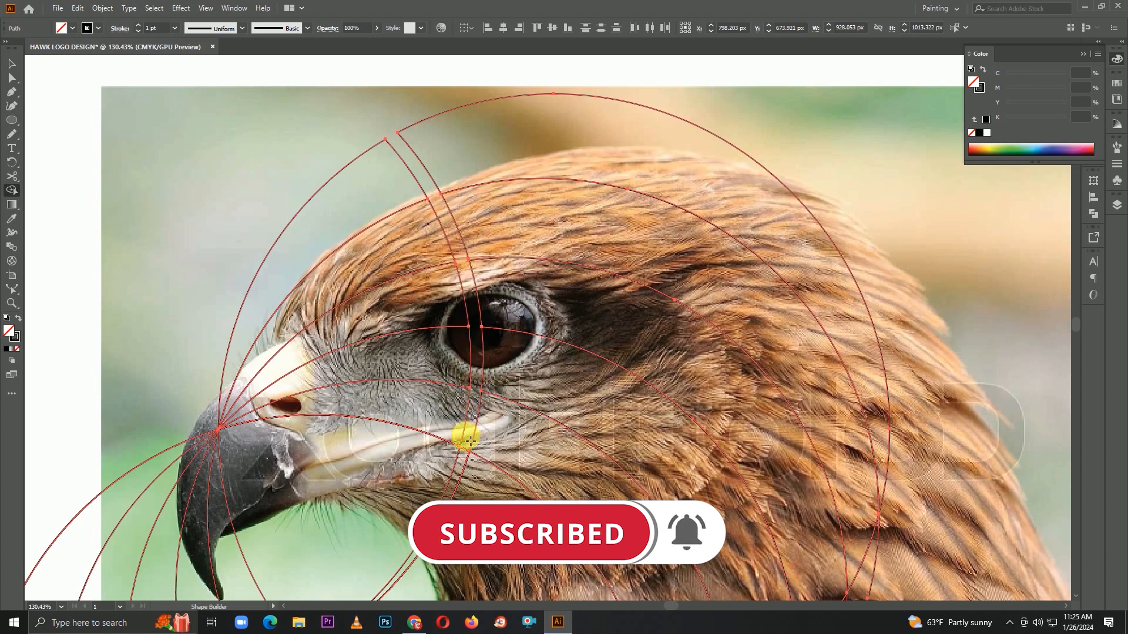
Remove the surplus circle regions around the beak and below the neck, leaving only the hawk head sections.
mouse_move(346, 493)
left_mouse_down()
mouse_move(382, 257)
mouse_move(215, 294)
left_mouse_up()
left_click_drag(319, 343, 407, 169)
mouse_move(194, 229)
left_mouse_down()
mouse_move(214, 319)
mouse_move(373, 315)
mouse_move(416, 293)
left_mouse_up()
mouse_move(292, 341)
left_mouse_down()
mouse_move(238, 283)
mouse_move(341, 283)
left_mouse_up()
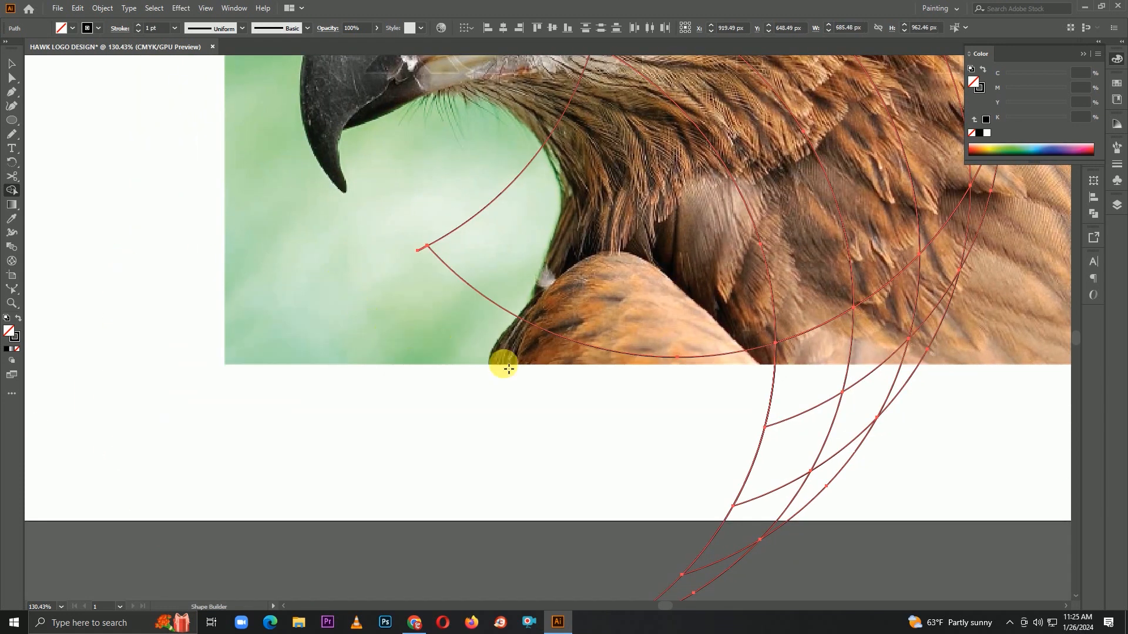
mouse_move(776, 392)
left_mouse_down()
mouse_move(476, 352)
mouse_move(413, 491)
mouse_move(432, 568)
left_mouse_up()
mouse_move(717, 203)
left_mouse_down()
mouse_move(667, 203)
mouse_move(578, 319)
mouse_move(688, 289)
left_mouse_up()
mouse_move(615, 66)
left_mouse_down()
mouse_move(572, 267)
mouse_move(598, 392)
left_mouse_up()
left_click_drag(513, 251, 546, 293)
Fill the neck piece below the fanned bands with light grey at 10% K and no stroke.
left_click(13, 65)
left_click_drag(340, 137, 330, 195)
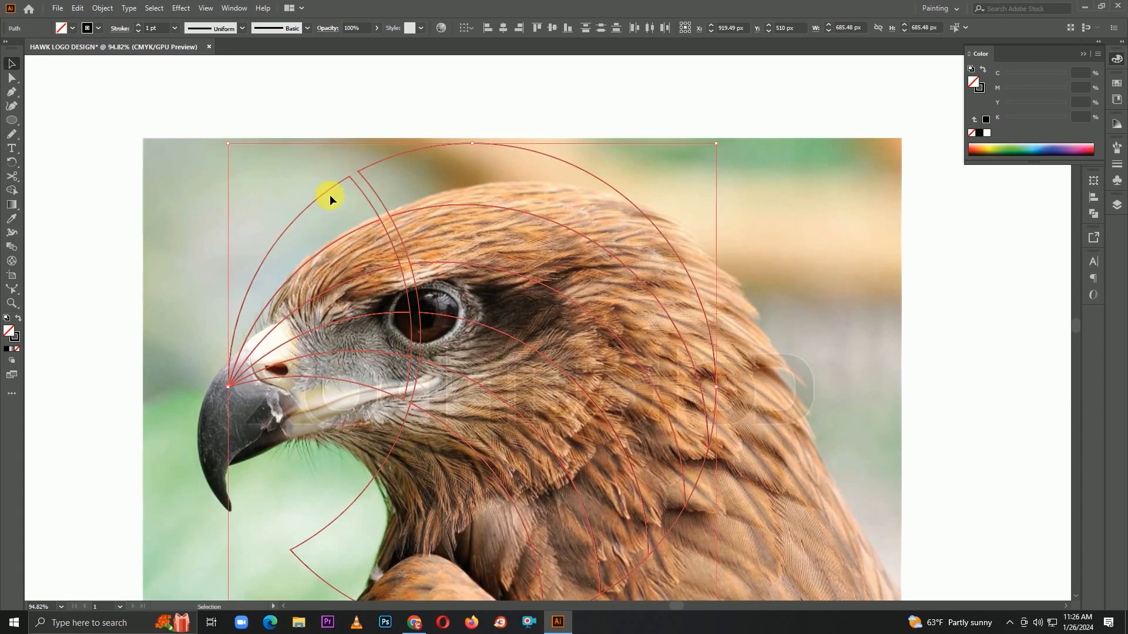
left_click(330, 195)
left_click_drag(322, 474, 332, 413)
left_click(386, 418)
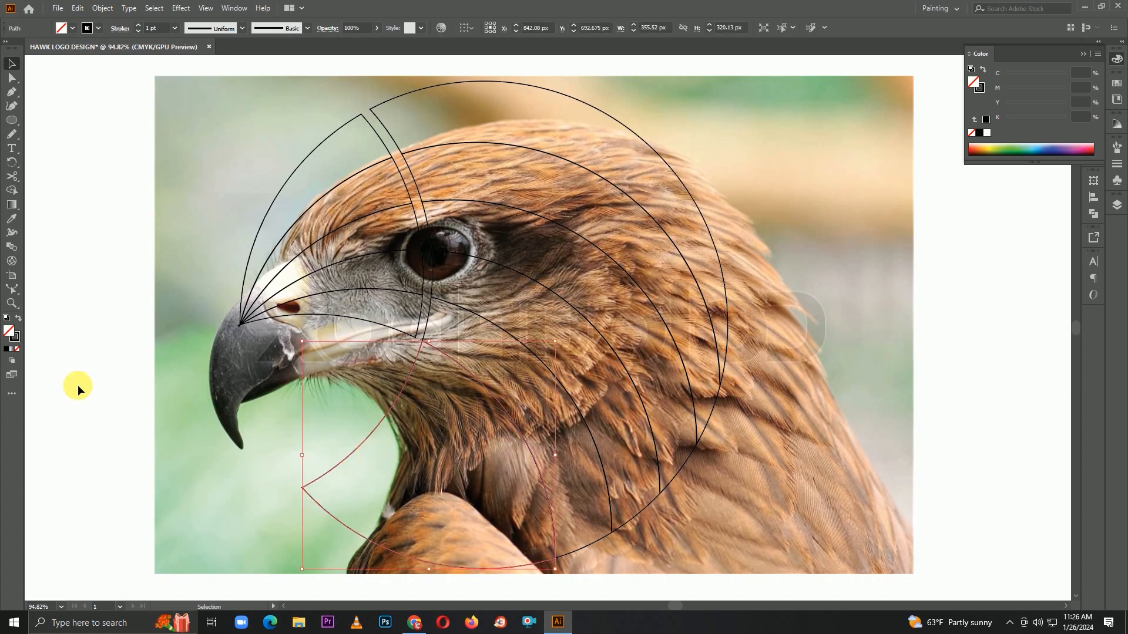
left_click(20, 319)
left_click(1026, 117)
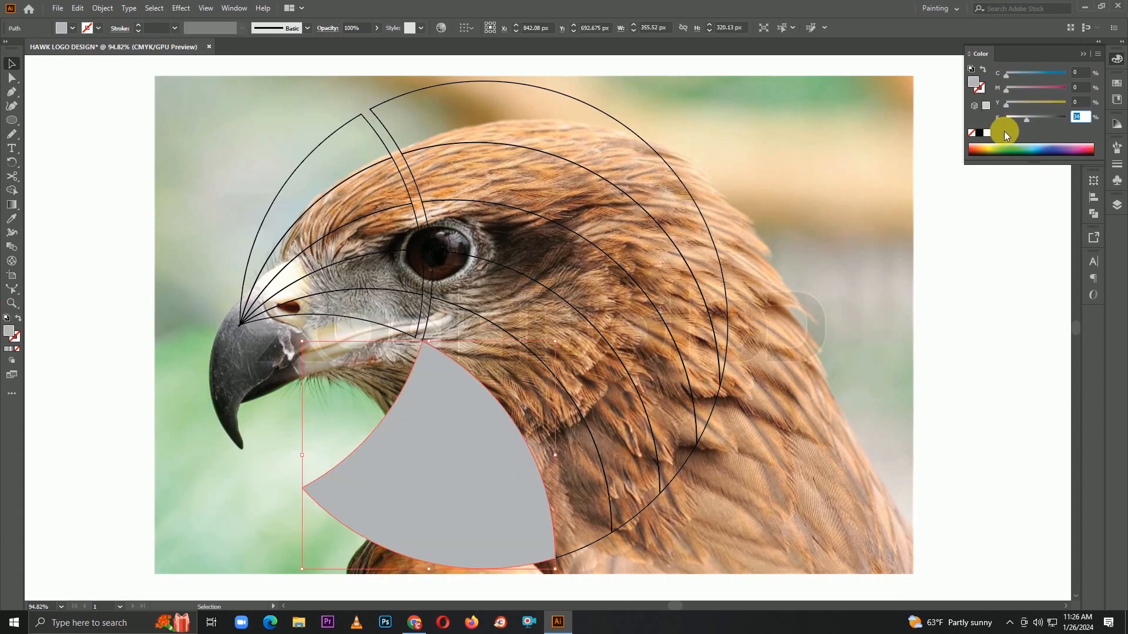
type("15")
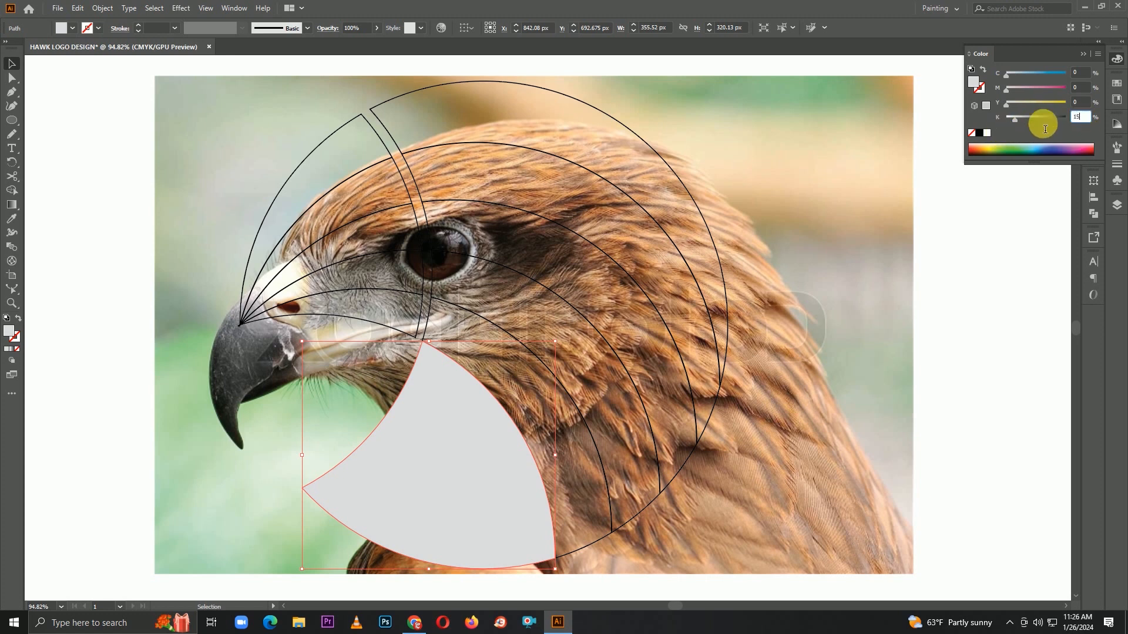
key("BackSpace")
type("0")
key("Return")
left_click(766, 214)
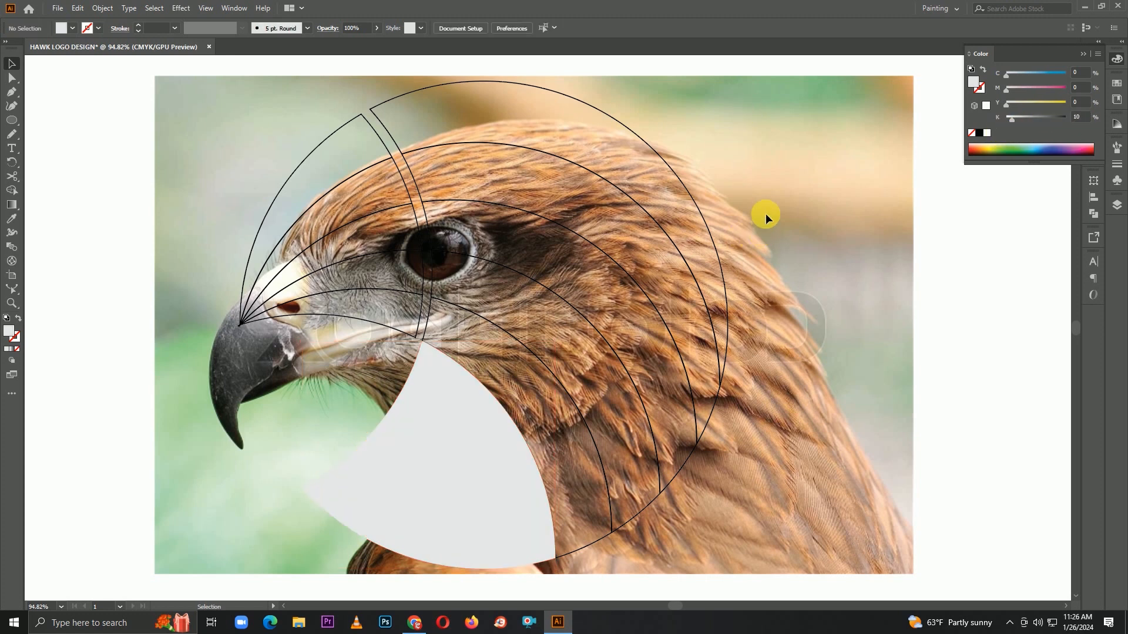
Select the five curved bands at the back of the head and fill them with a linear white-to-black gradient without stroke.
key("space")
left_click_drag(692, 223, 685, 260)
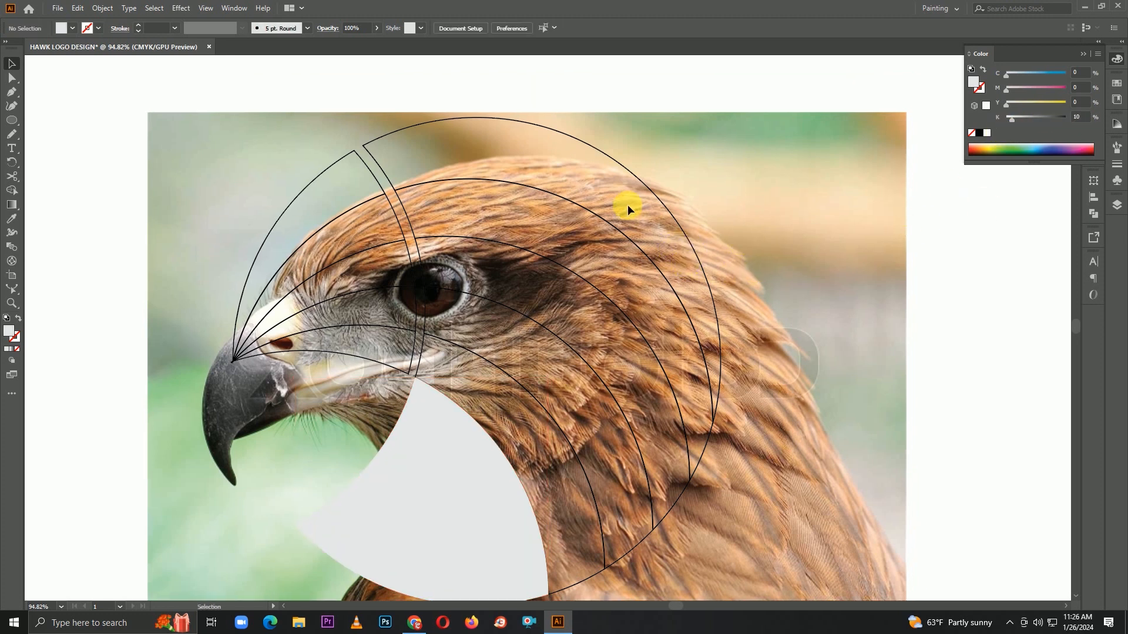
left_click(577, 484)
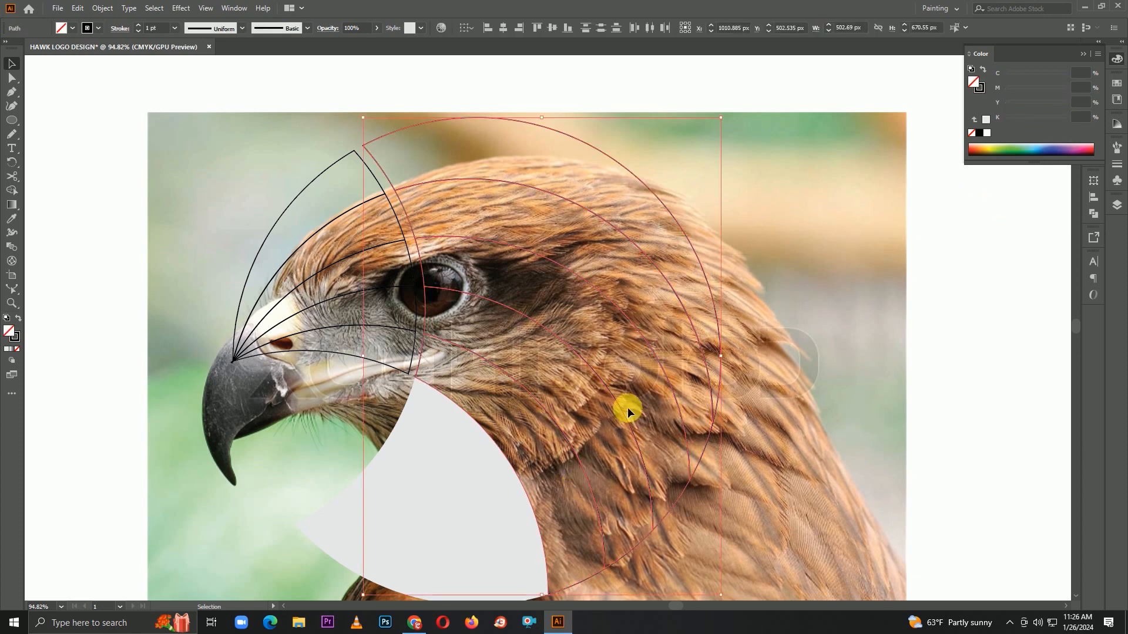
left_click(981, 73)
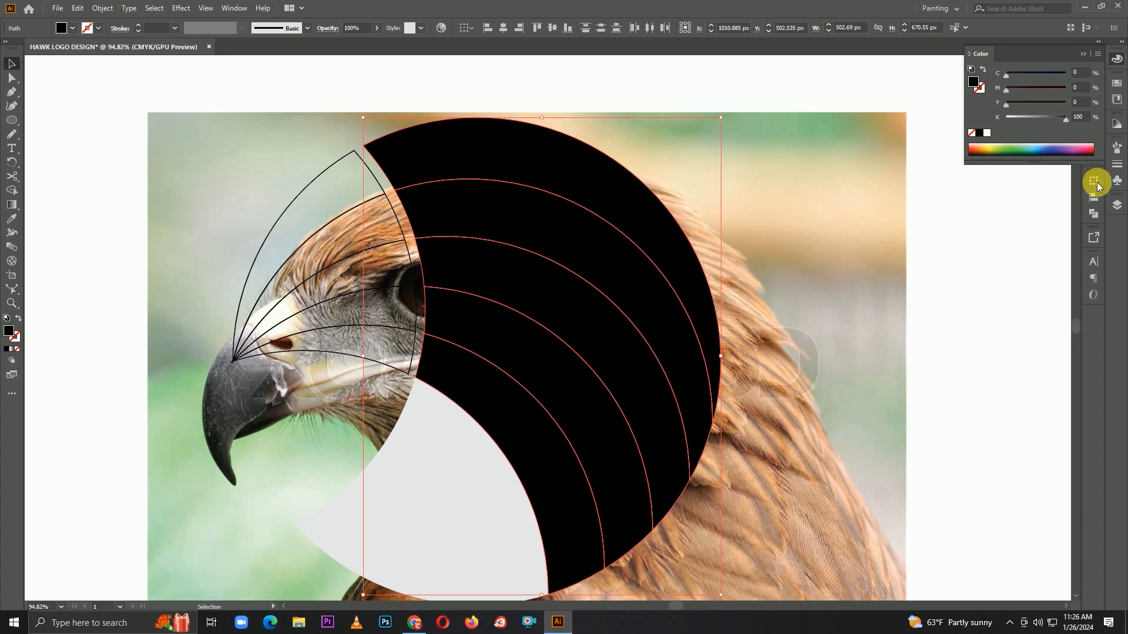
left_click(1117, 61)
left_click(1093, 139)
left_click(957, 154)
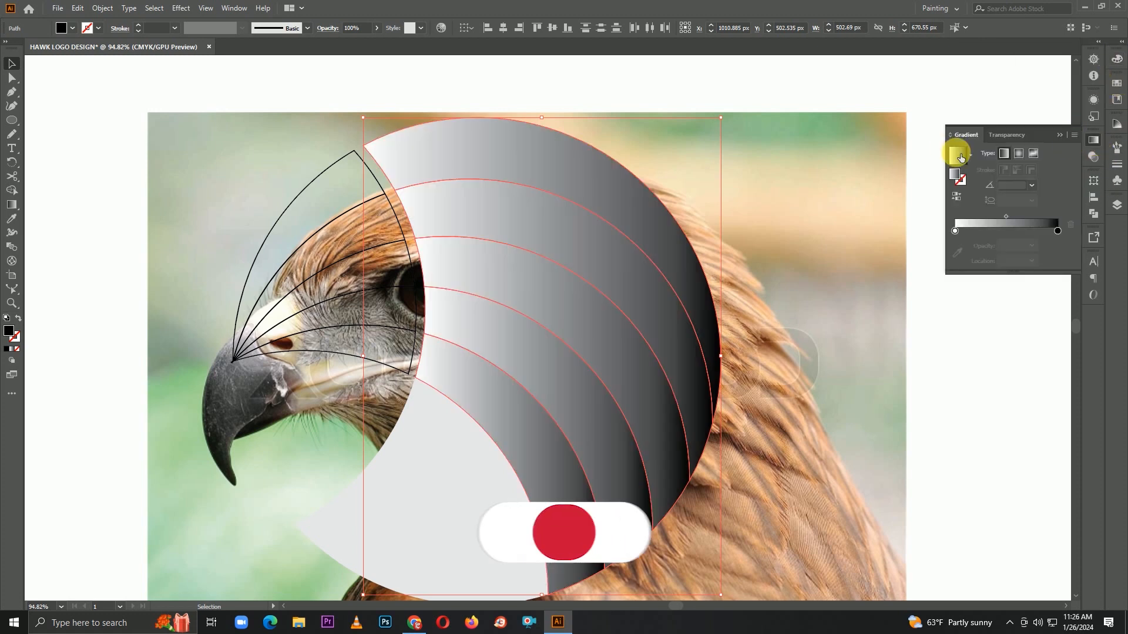
Change the gradient's black end stop to a CMYK orange with M 75 and Y 100.
double_click(1057, 231)
left_click(1057, 243)
left_click(988, 285)
left_click(933, 334)
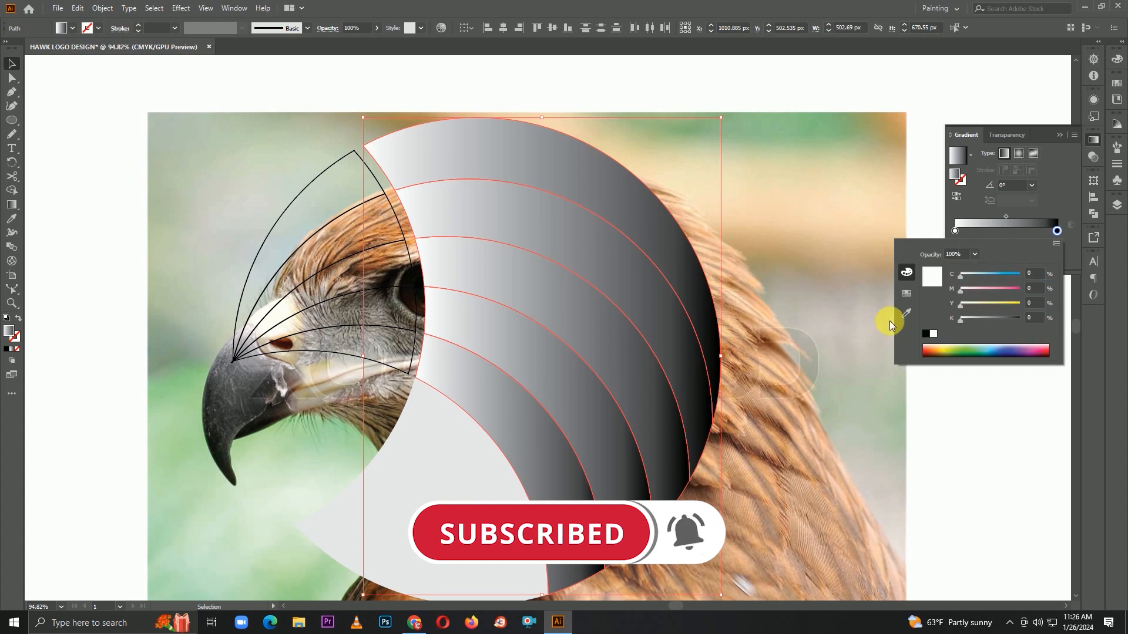
mouse_move(1007, 303)
left_mouse_down()
mouse_move(1020, 303)
mouse_move(1003, 293)
left_mouse_up()
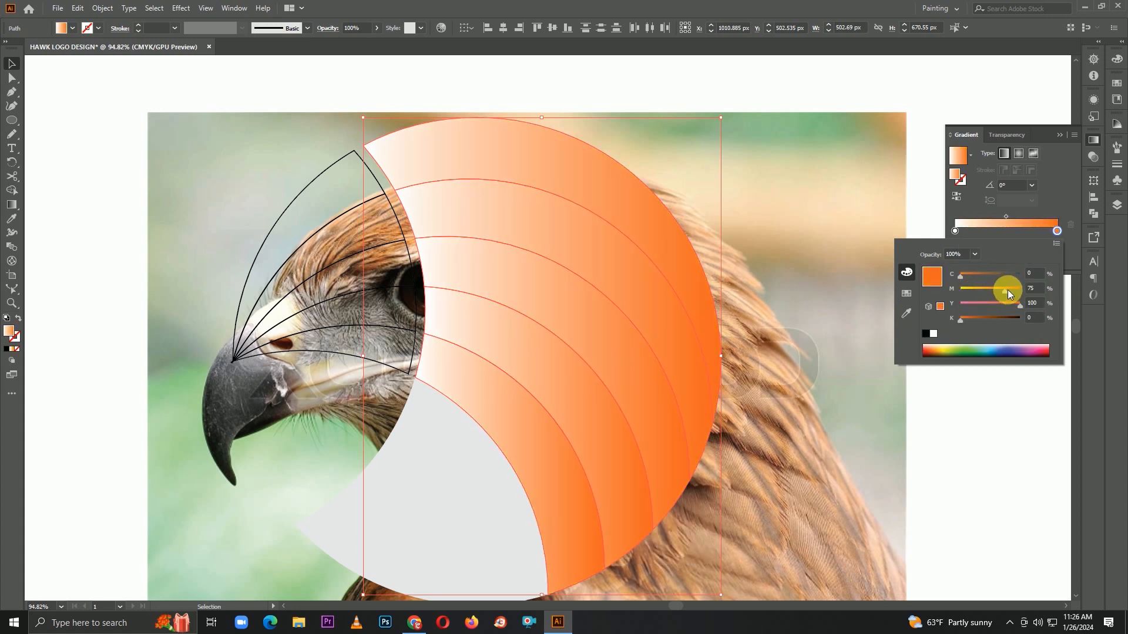
Change the gradient's white start stop to a CMYK golden yellow with M 21, reducing its yellow component below 100.
left_click(955, 231)
double_click(955, 231)
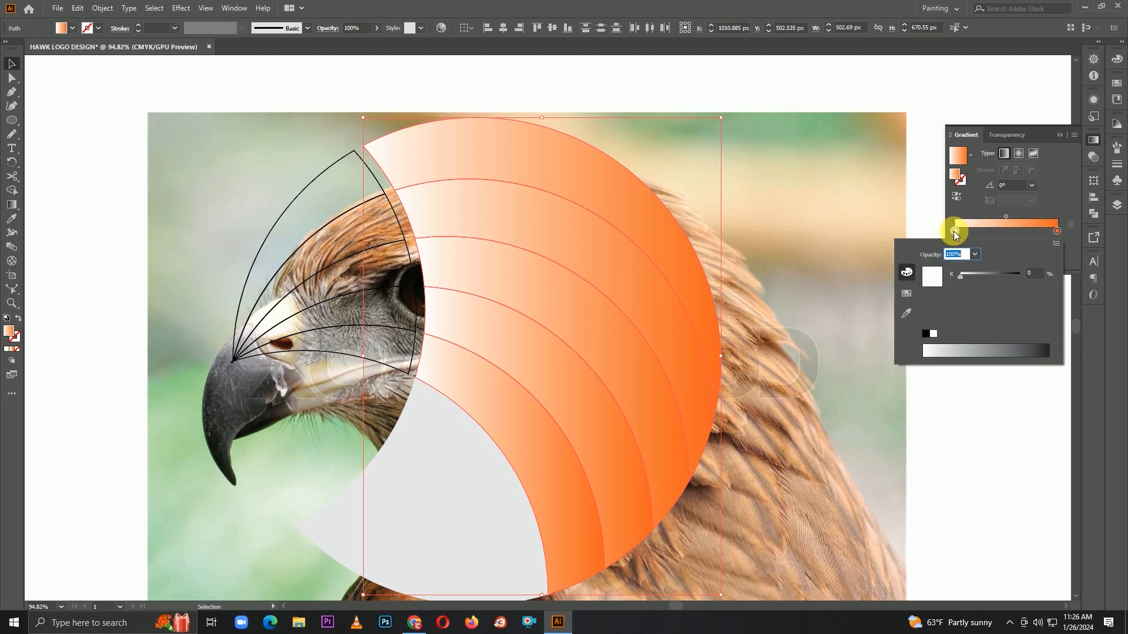
left_click(1057, 243)
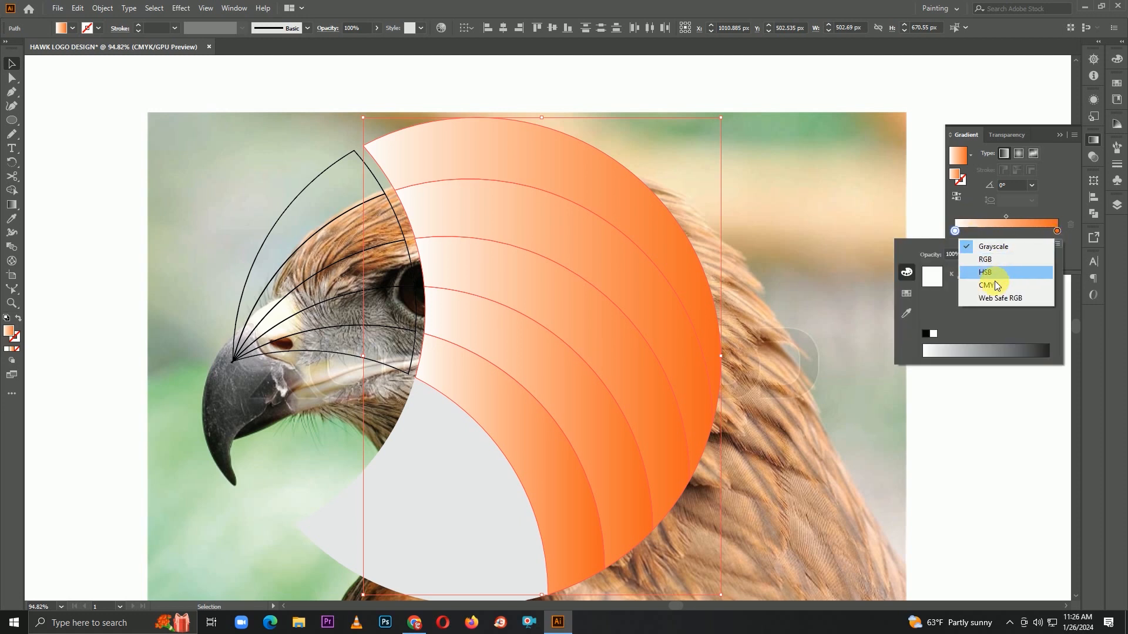
left_click(990, 285)
mouse_move(968, 306)
left_mouse_down()
mouse_move(1028, 303)
mouse_move(975, 291)
left_mouse_up()
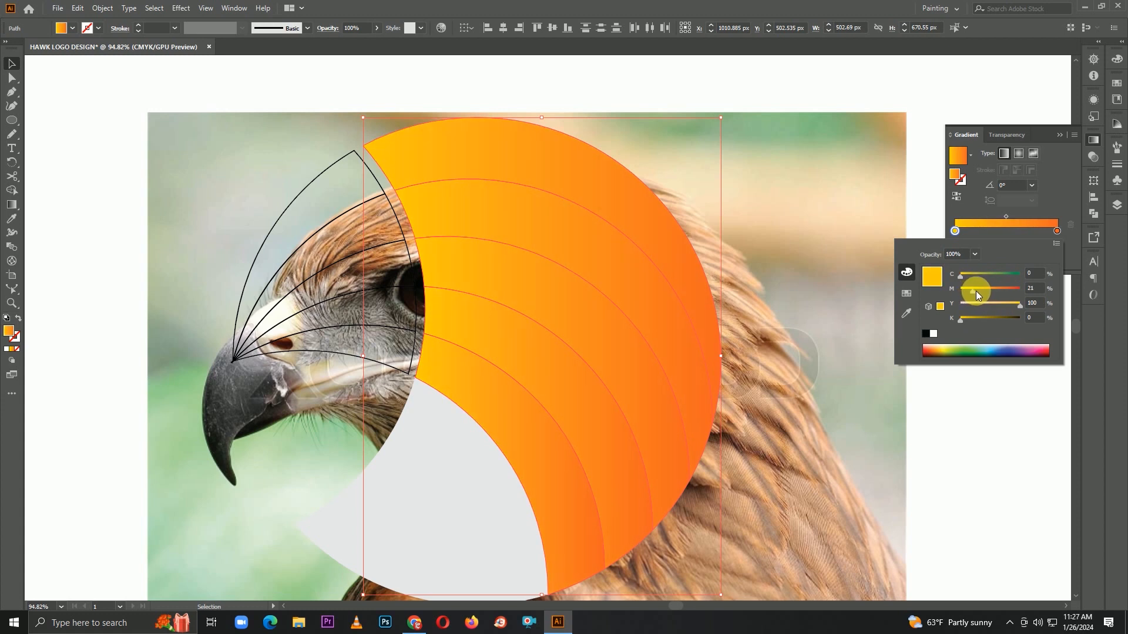
left_click(1003, 304)
left_click(786, 195)
left_click(767, 217)
Shift the gradient midpoint of the outermost band slightly toward its yellow end with the Gradient tool.
left_click_drag(767, 216, 790, 263)
left_click(656, 224)
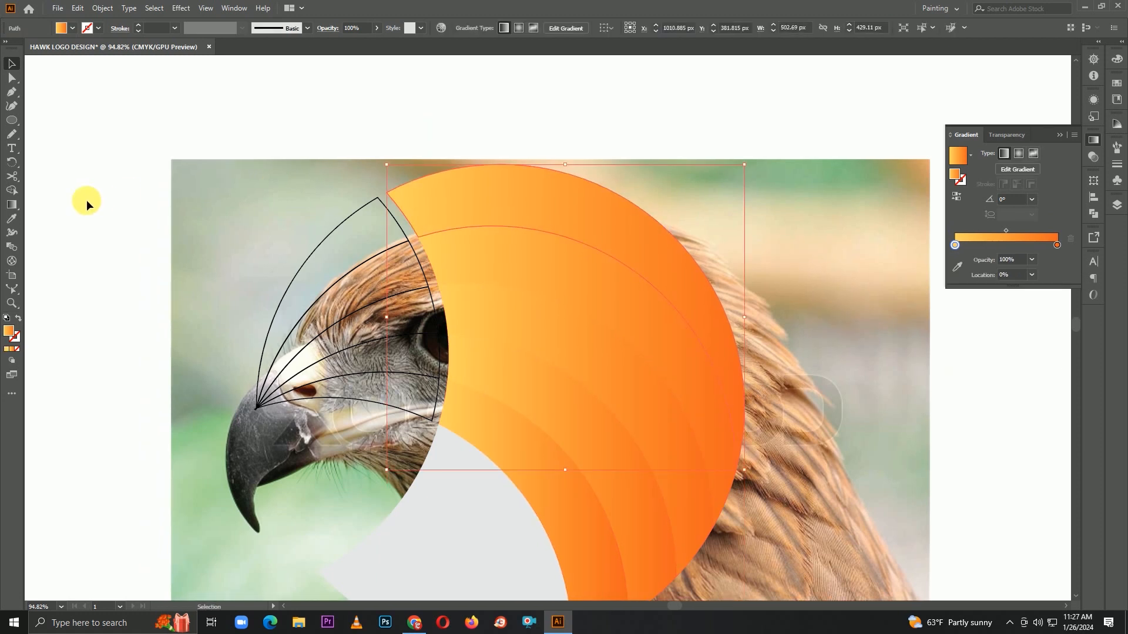
left_click(11, 205)
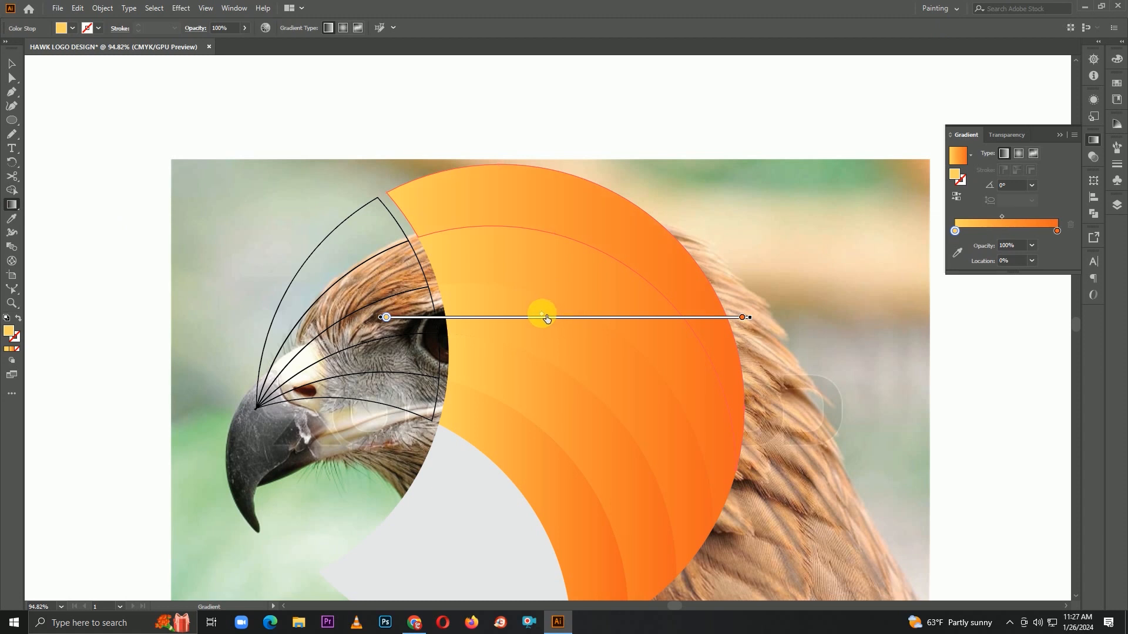
left_click(12, 68)
Adjust the gradient midpoints of the second and third bands from the outside with the Gradient tool.
left_click(559, 272)
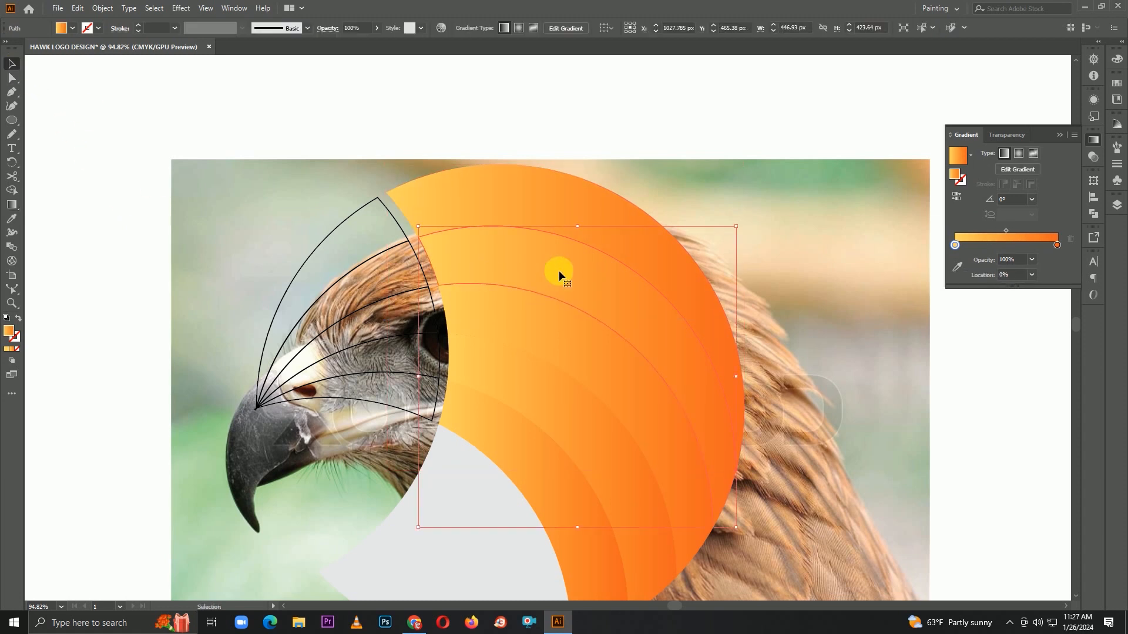
left_click(12, 205)
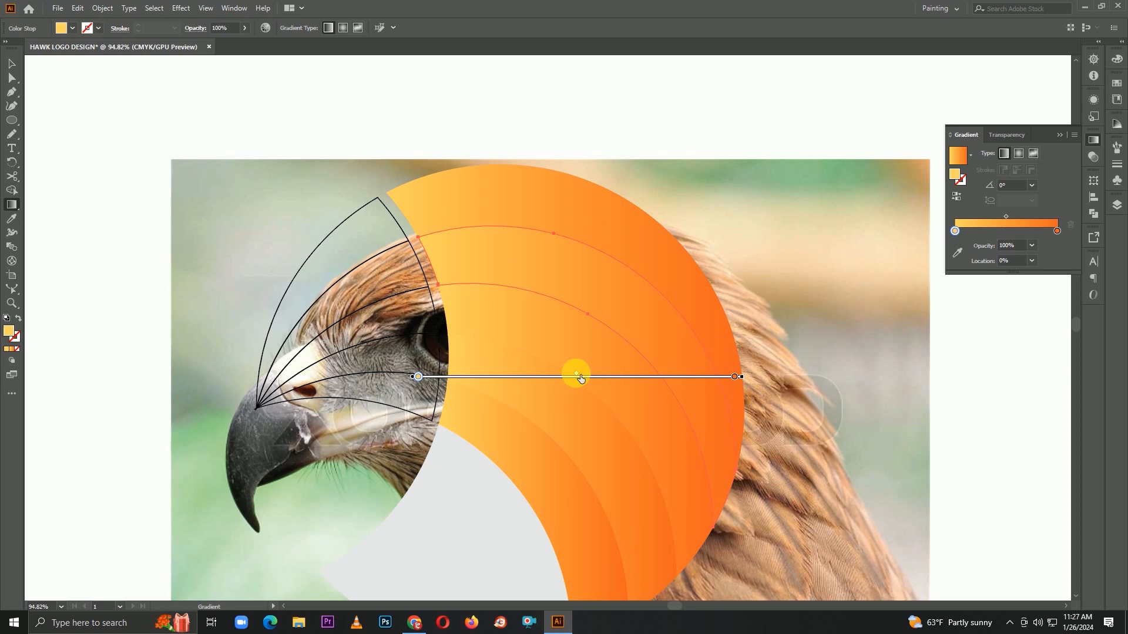
left_click(745, 280, "ctrl")
left_click(637, 386, "ctrl")
left_click(571, 431)
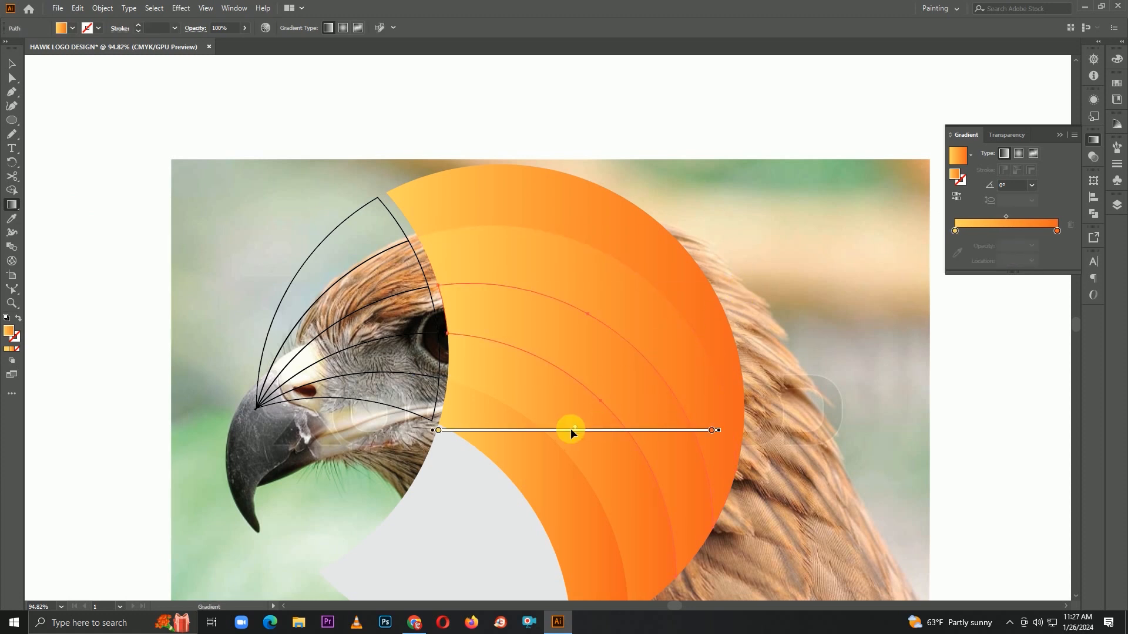
left_click(815, 381, "ctrl")
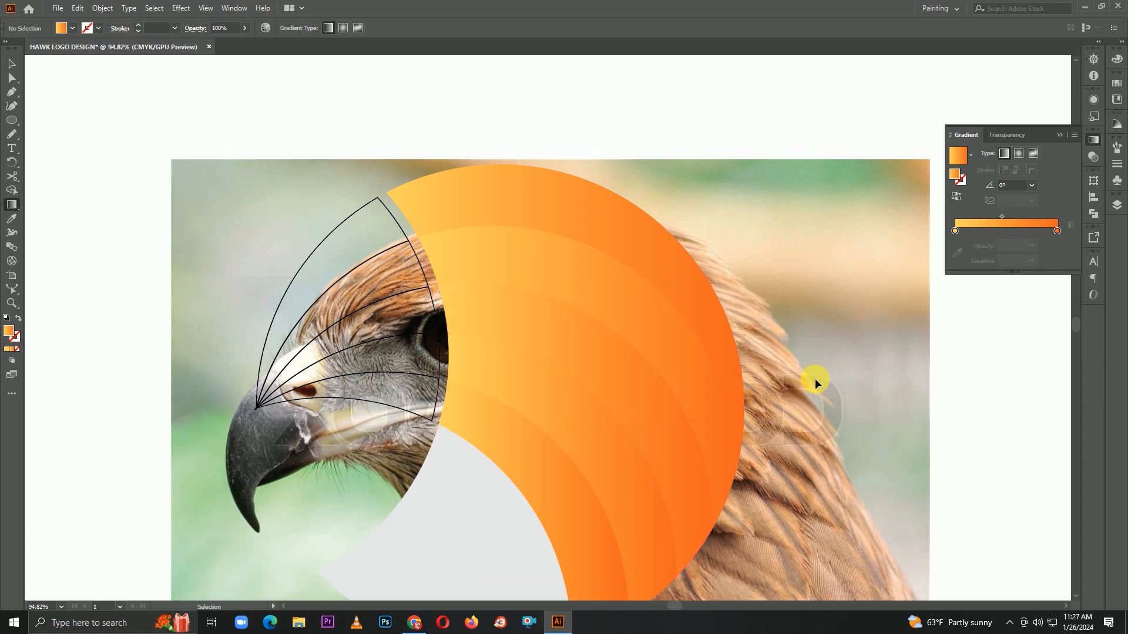
Select all the unfilled pieces fanning out from the beak at the front of the head.
left_click_drag(794, 429, 786, 398)
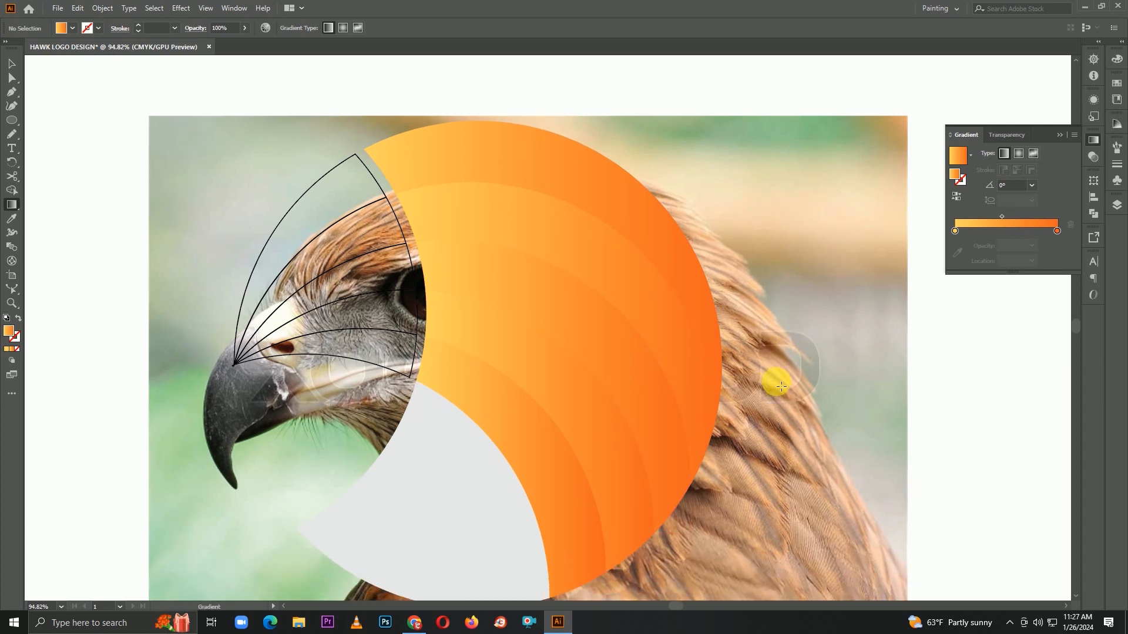
left_click(11, 63)
left_click_drag(240, 174, 261, 204)
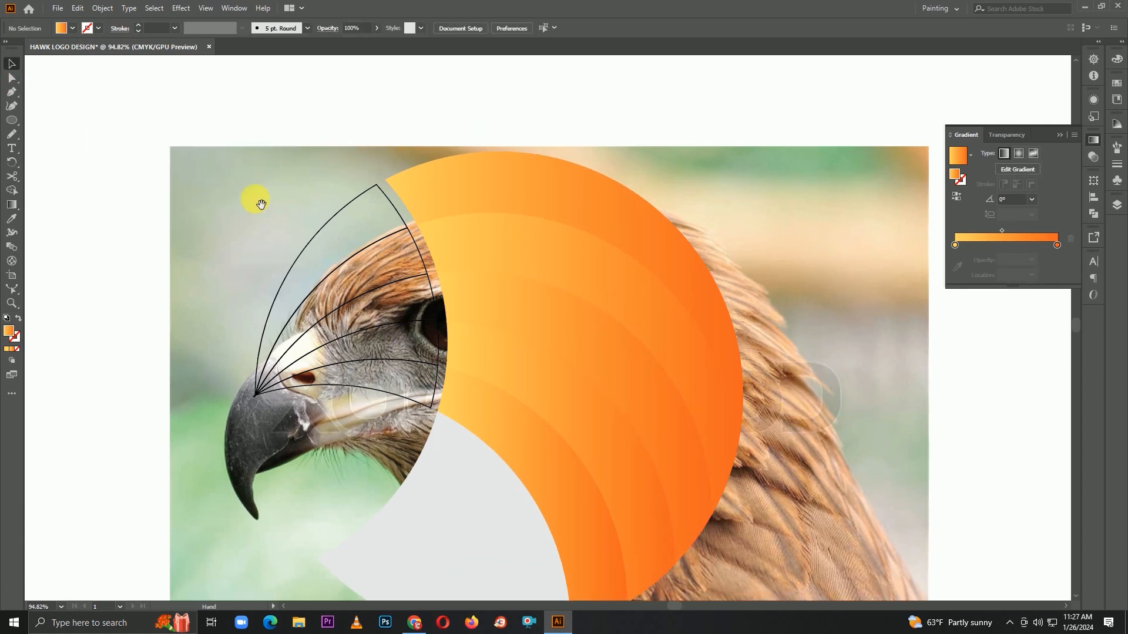
left_click(365, 403)
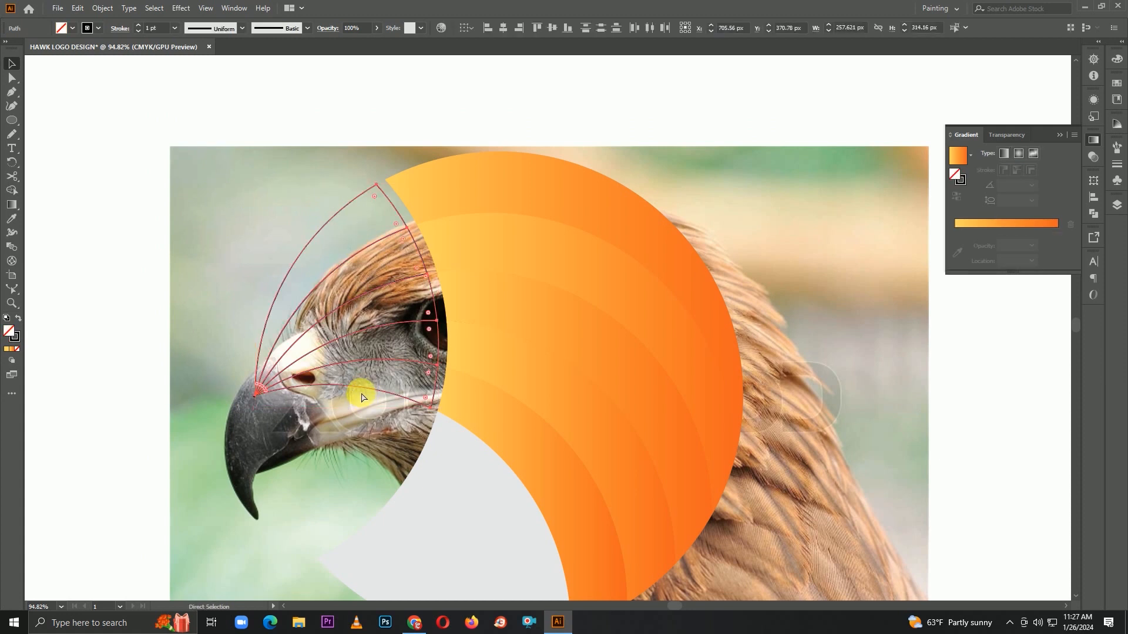
Hide the selected front pieces and show all hidden artwork again.
left_click(102, 7)
mouse_move(177, 115)
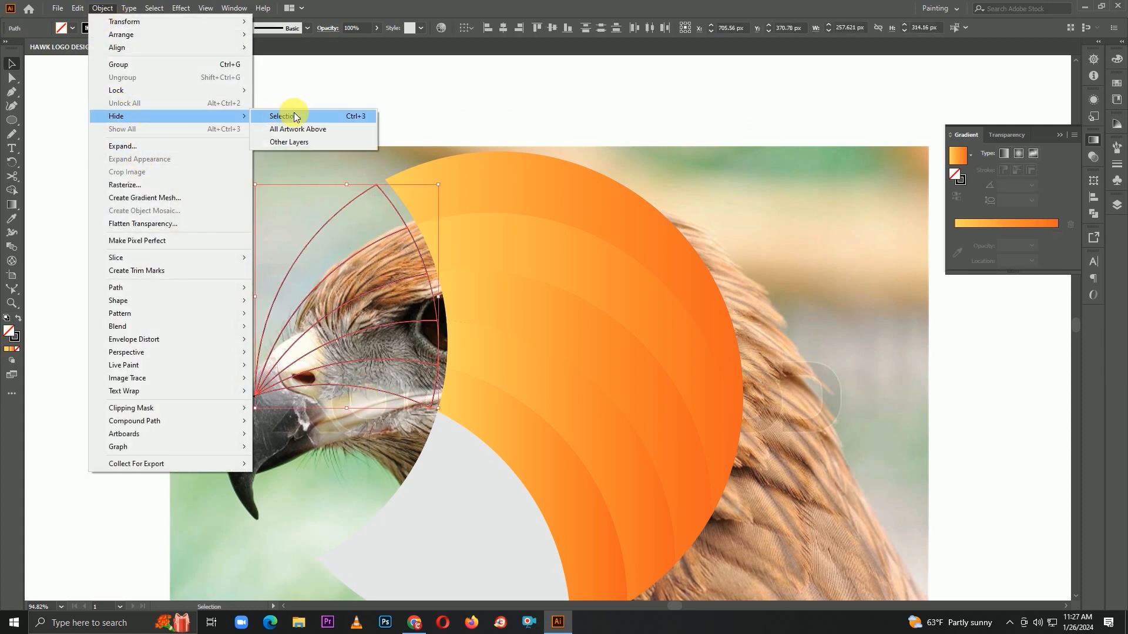
left_click(285, 116)
left_click(102, 7)
left_click(133, 126)
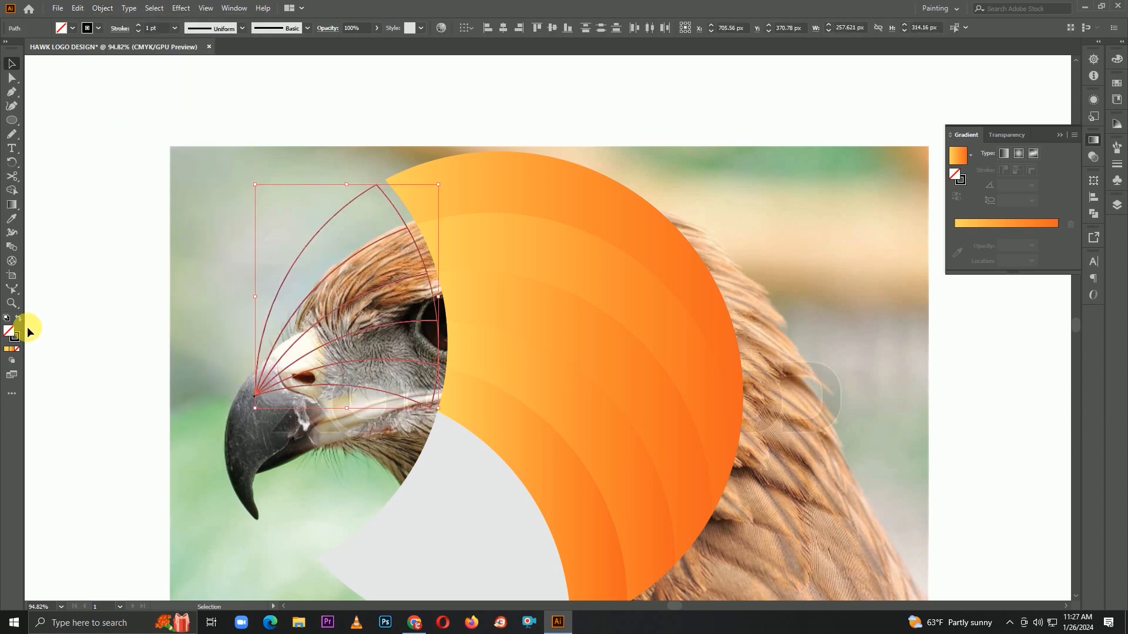
Give the front pieces fanning out from the beak the default white fill and black stroke.
left_click(7, 317)
left_click(100, 353)
left_click_drag(245, 377, 278, 309)
right_click(381, 411)
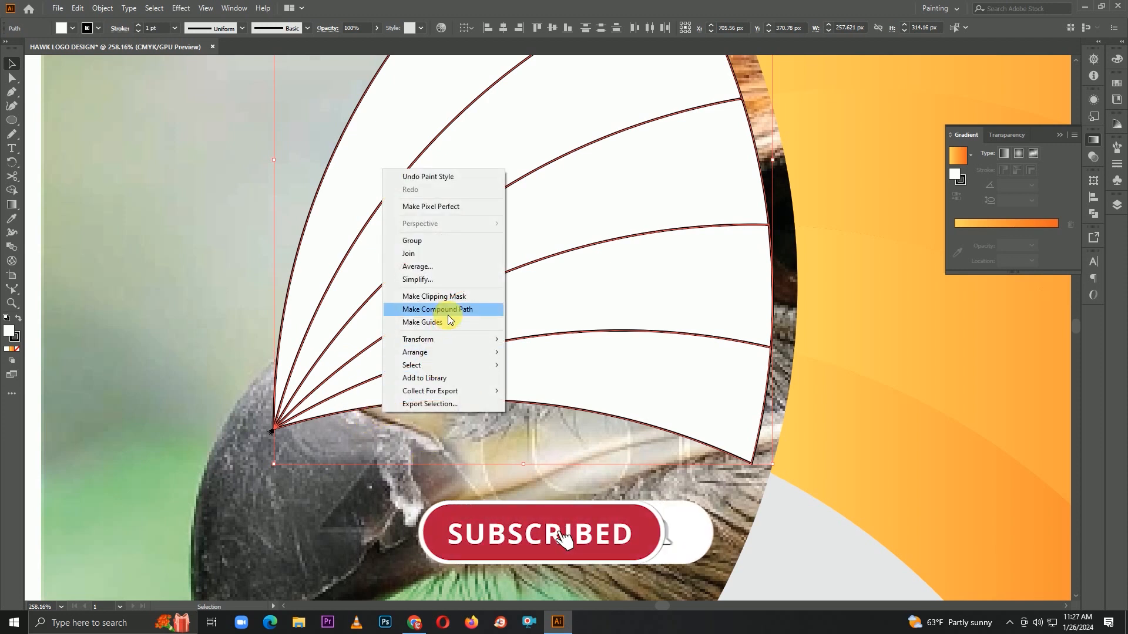
left_click(260, 420)
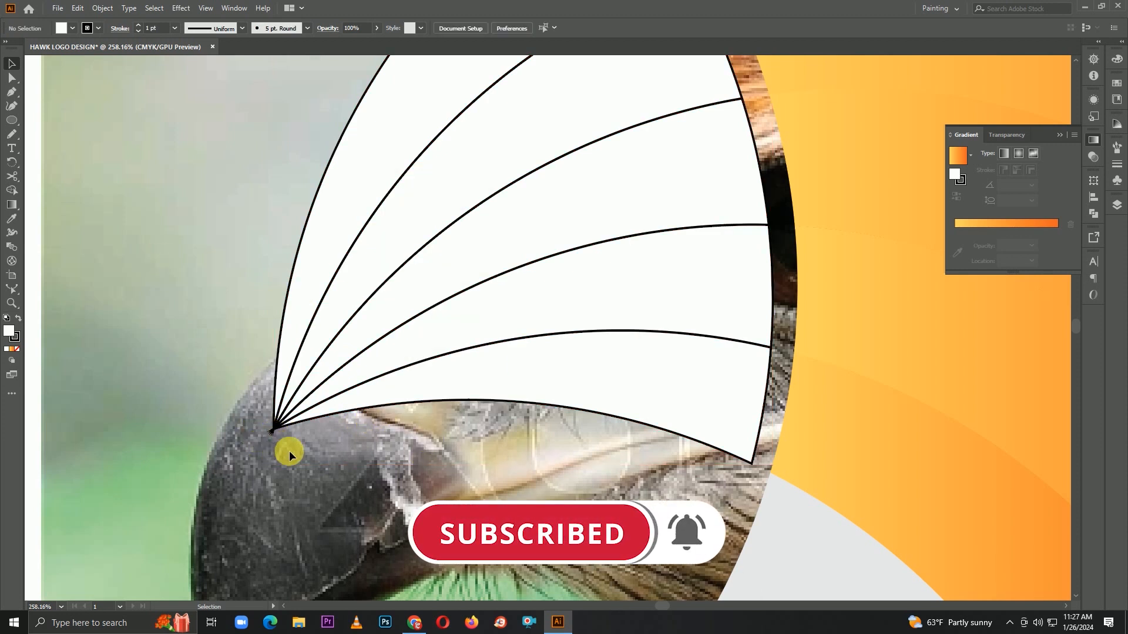
Select the front pieces again, remove their stroke and fill them solid black.
left_click_drag(591, 298, 483, 354)
left_click_drag(483, 355, 431, 389)
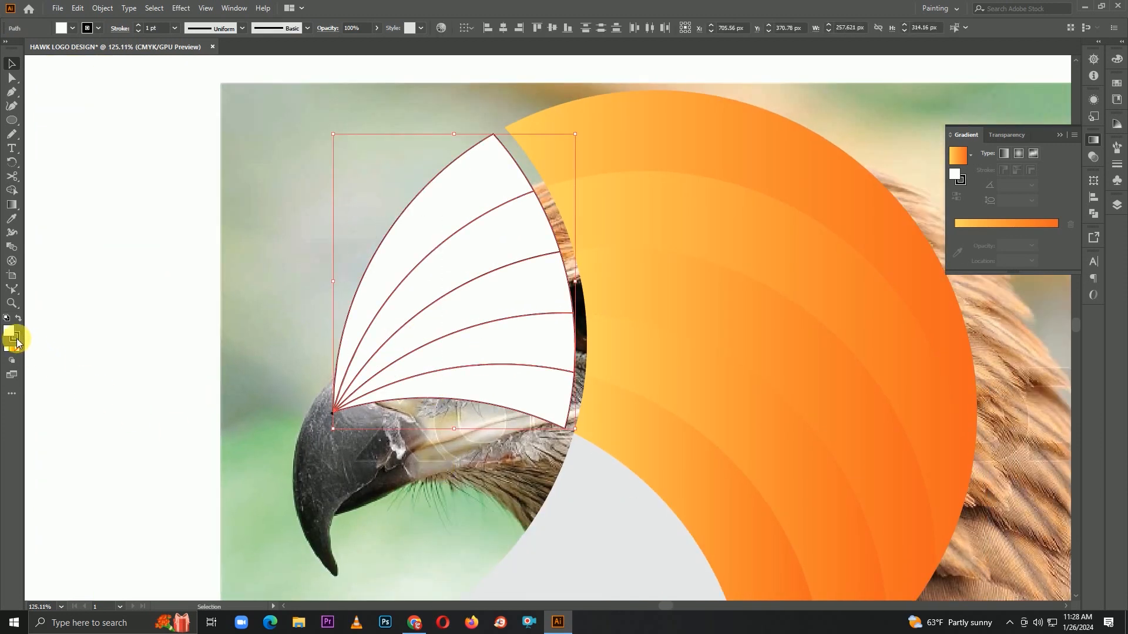
left_click(15, 337)
left_click(16, 350)
left_click(9, 331)
scroll(444, 295, "right", 3)
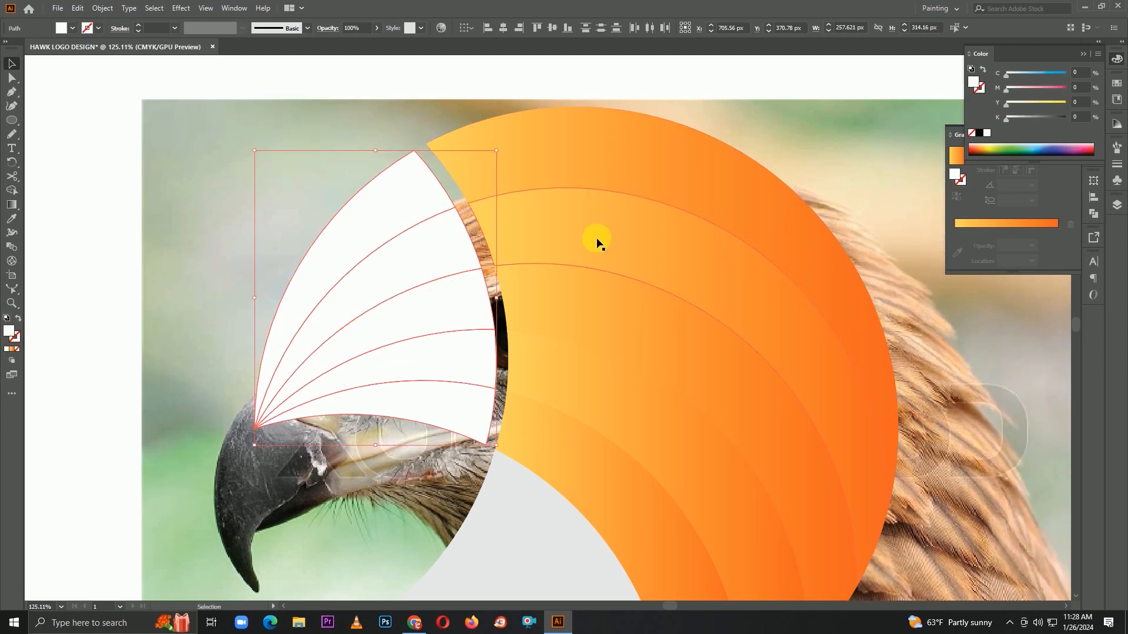
left_click(987, 134)
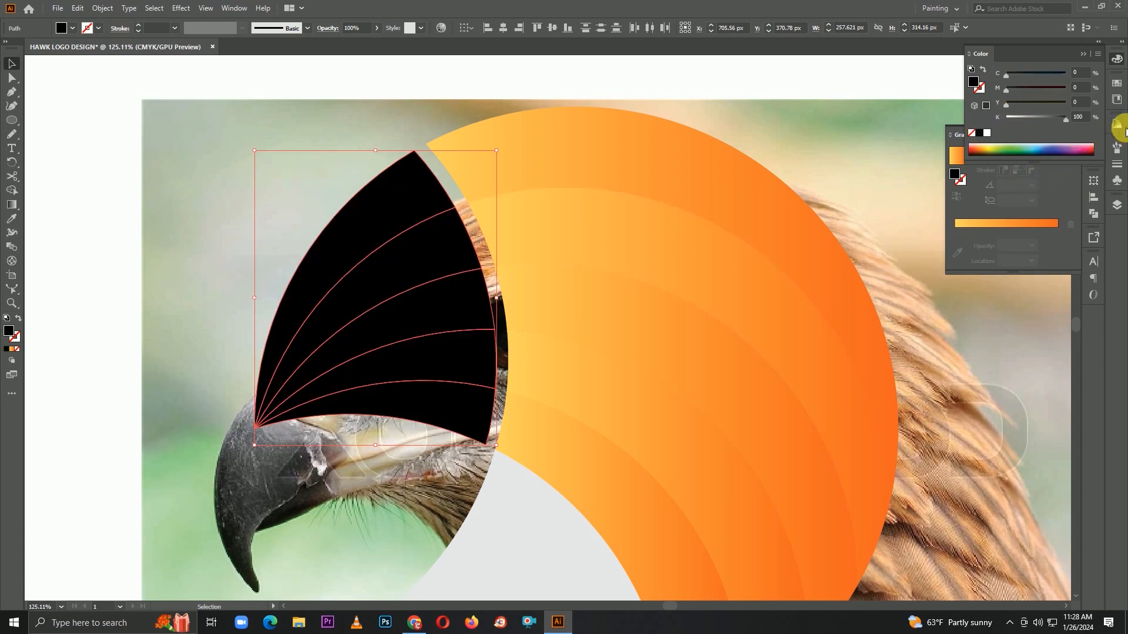
Apply the yellow-to-orange gradient to the front pieces and set its orange stop to C 100, M 100, Y 100, K 81.
left_click(965, 166)
double_click(1058, 231)
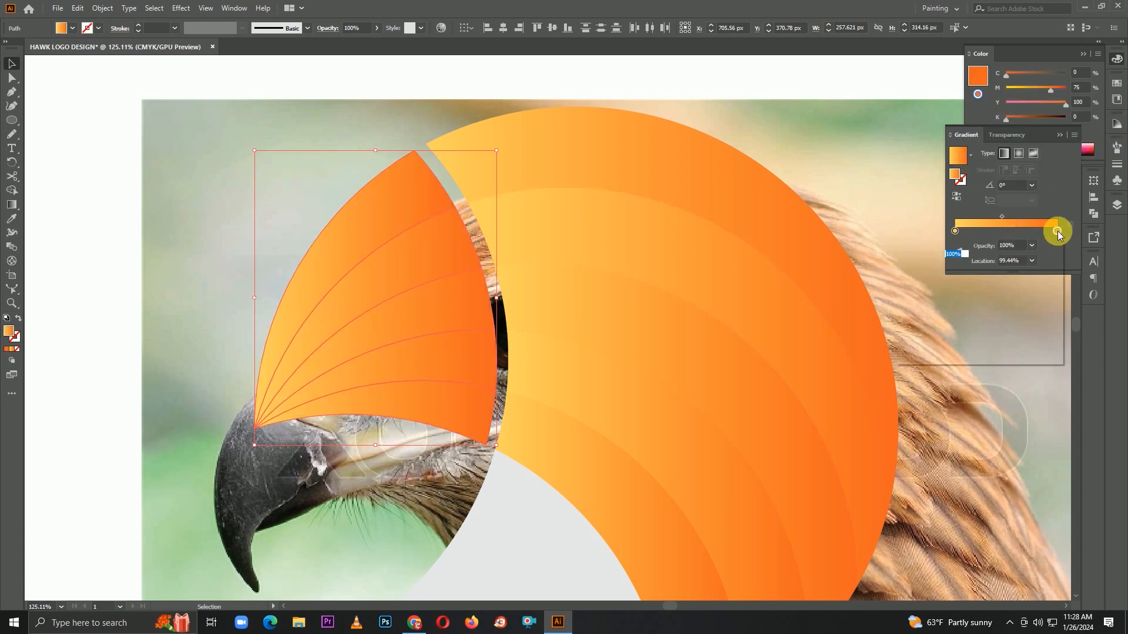
left_click_drag(996, 321, 1015, 323)
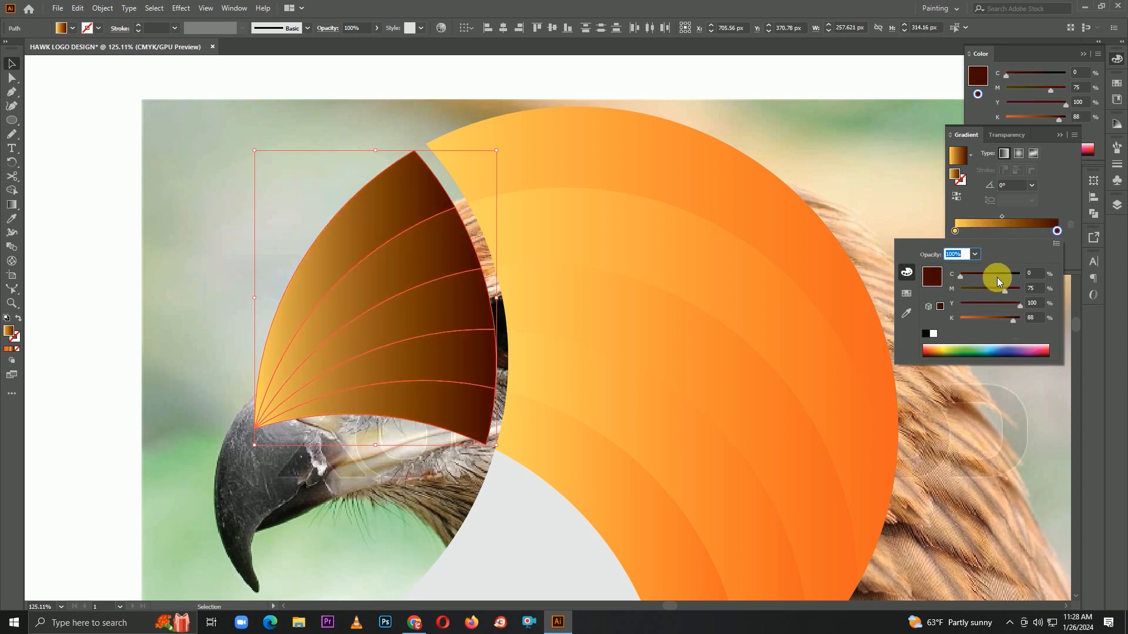
left_click_drag(1007, 289, 1039, 275)
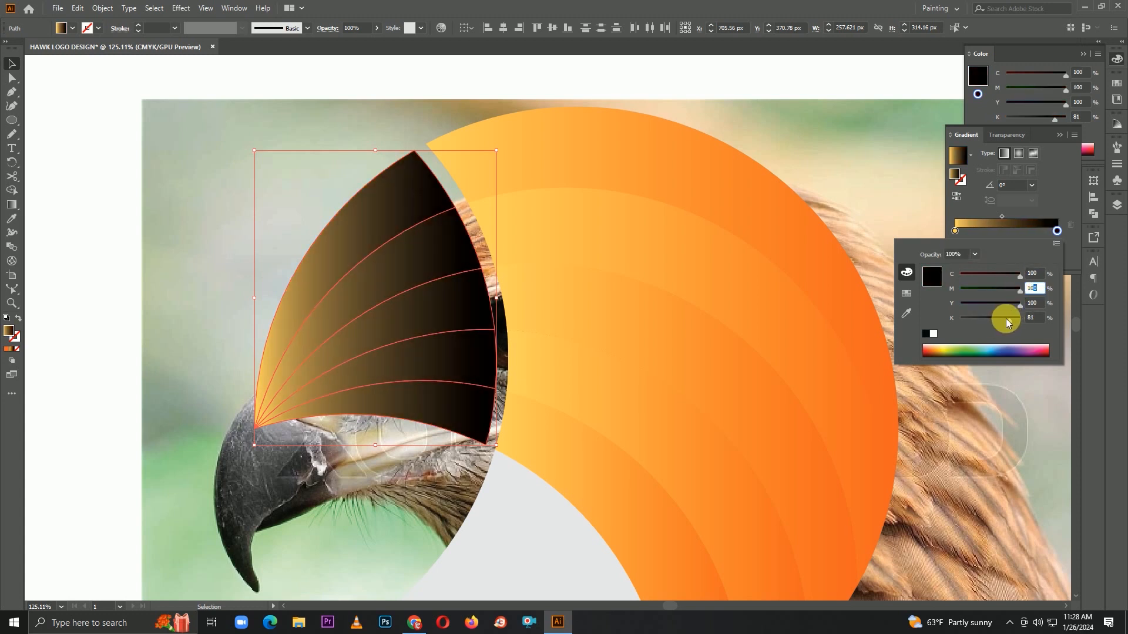
Change the gradient's yellow stop to a dark grey of C 0, M 0, Y 0, K 79 and deselect the pieces.
double_click(954, 230)
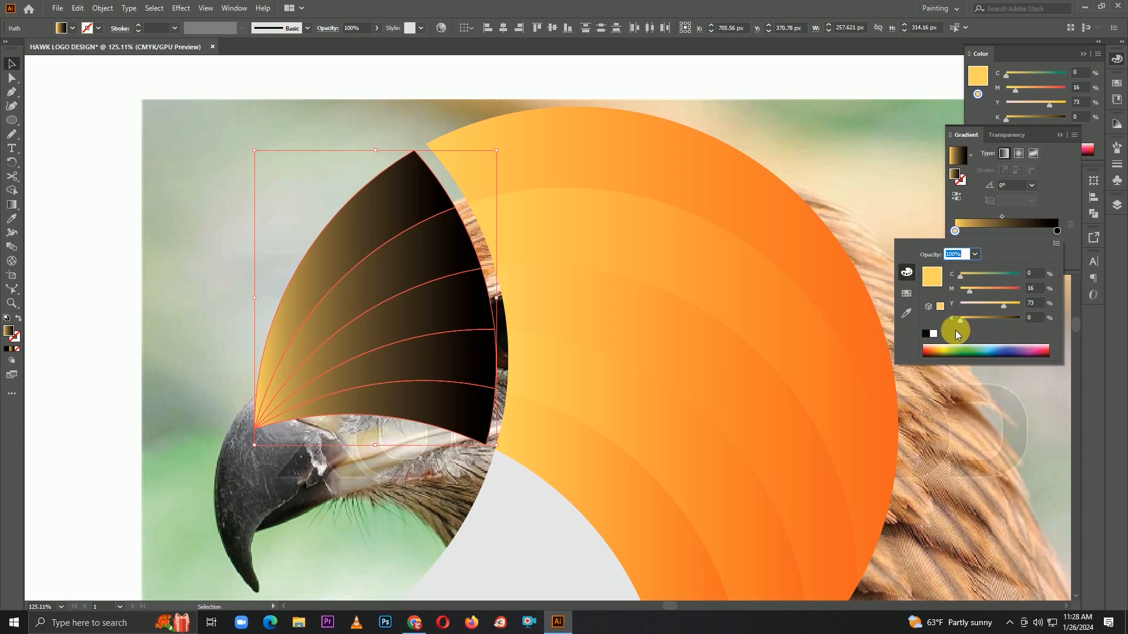
left_click(927, 335)
left_click_drag(1009, 323, 1006, 322)
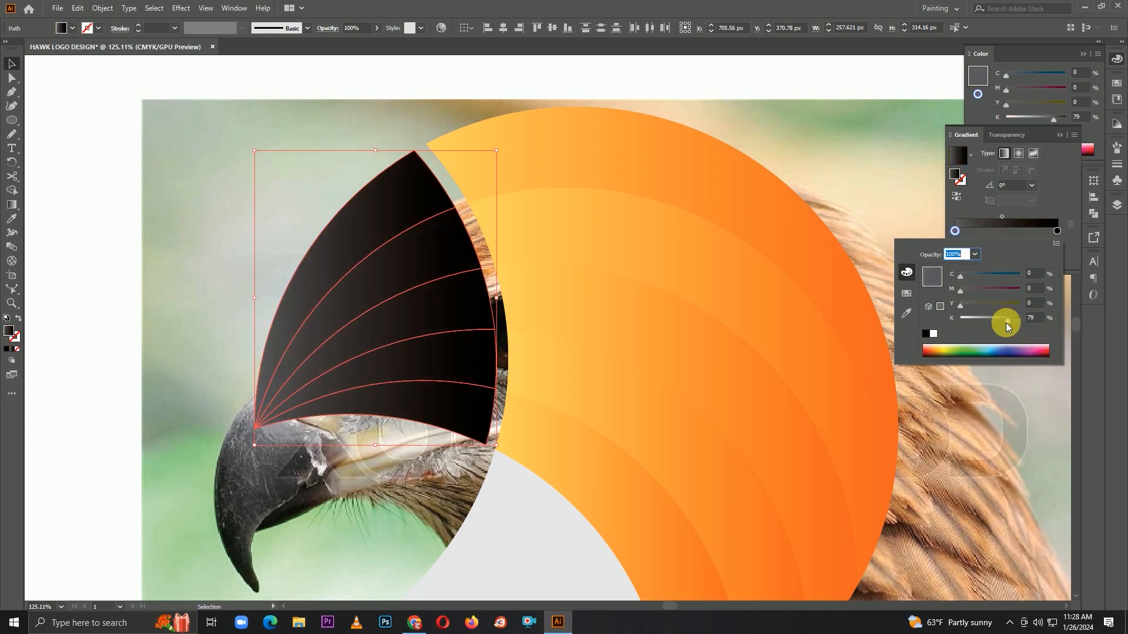
left_click(796, 144)
left_click(795, 144)
Shift the gradient midpoints of the second and third front pieces toward their black end with the Gradient tool.
left_click(400, 266)
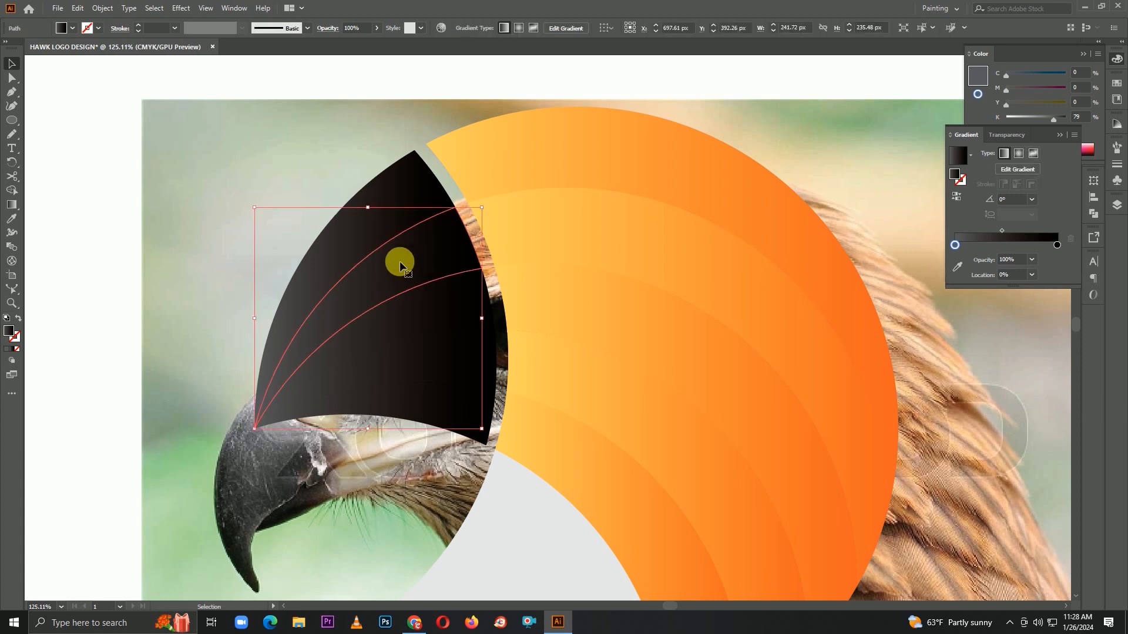
left_click(16, 205)
left_click_drag(362, 317, 385, 319)
left_click(290, 210, "ctrl")
left_click(449, 311, "ctrl")
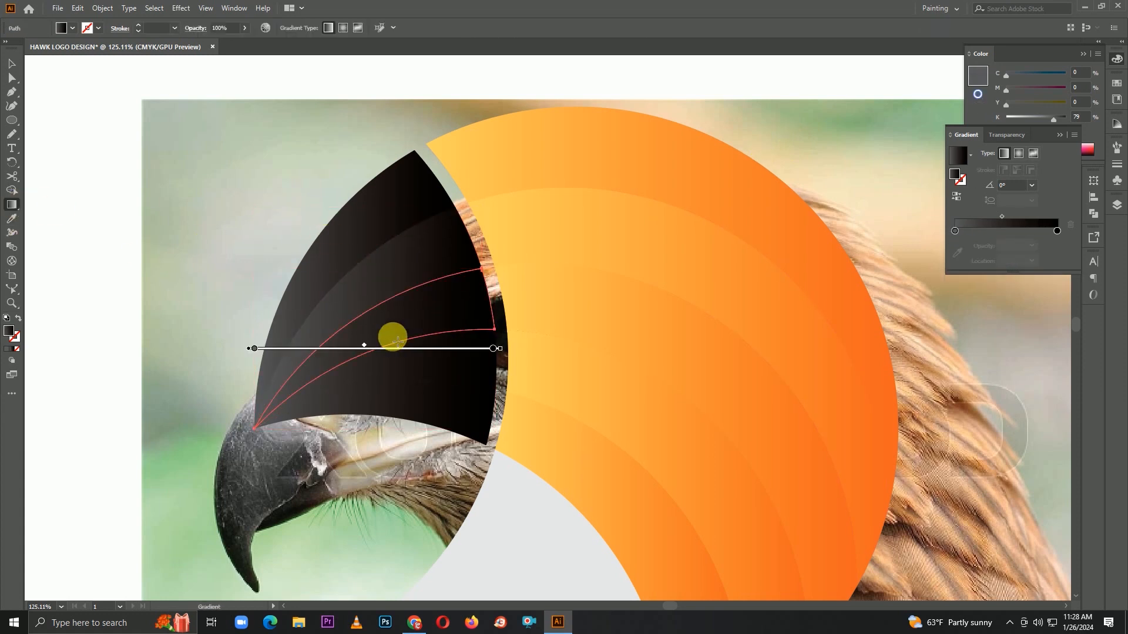
left_click(297, 274, "ctrl")
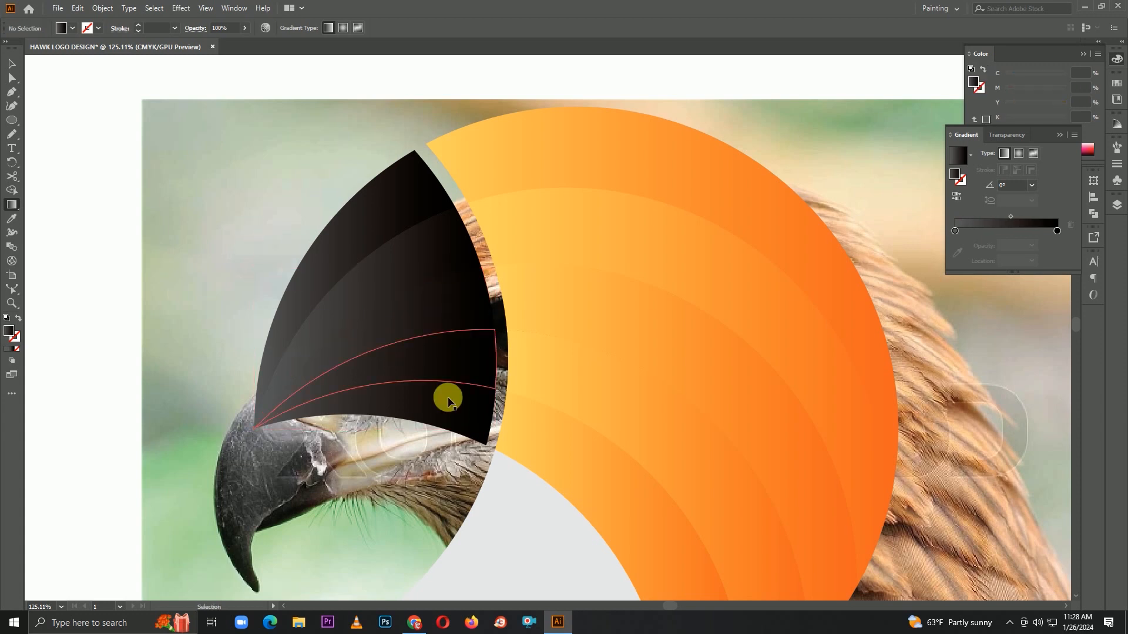
Shift the gradient midpoints of the two lowest front pieces toward their grey end.
left_click(454, 365)
left_click_drag(390, 376, 319, 372)
left_click(310, 360, "ctrl")
left_click(428, 407)
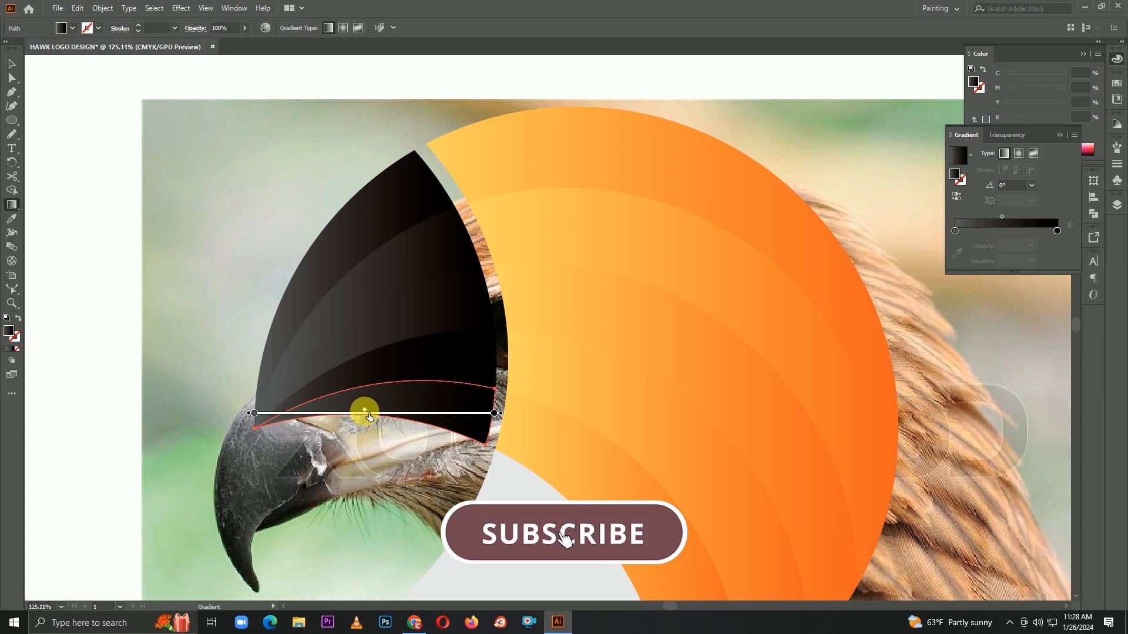
left_click(265, 338, "ctrl")
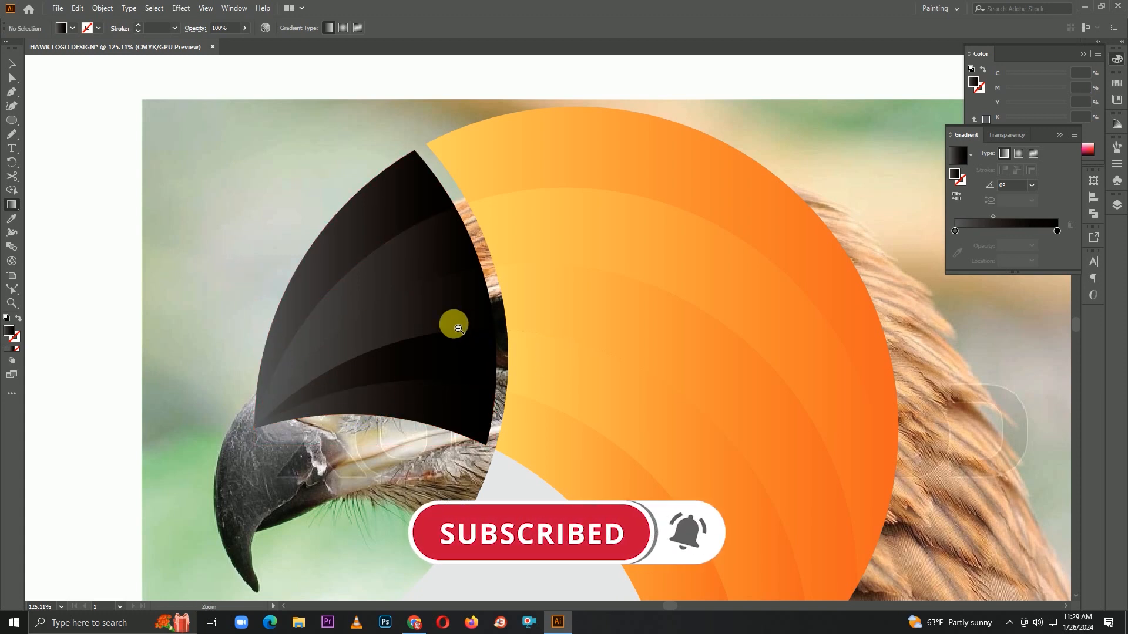
Move the uppermost front piece's gradient midpoint toward black and bring the third piece's midpoint back toward grey.
left_click(402, 232, "ctrl")
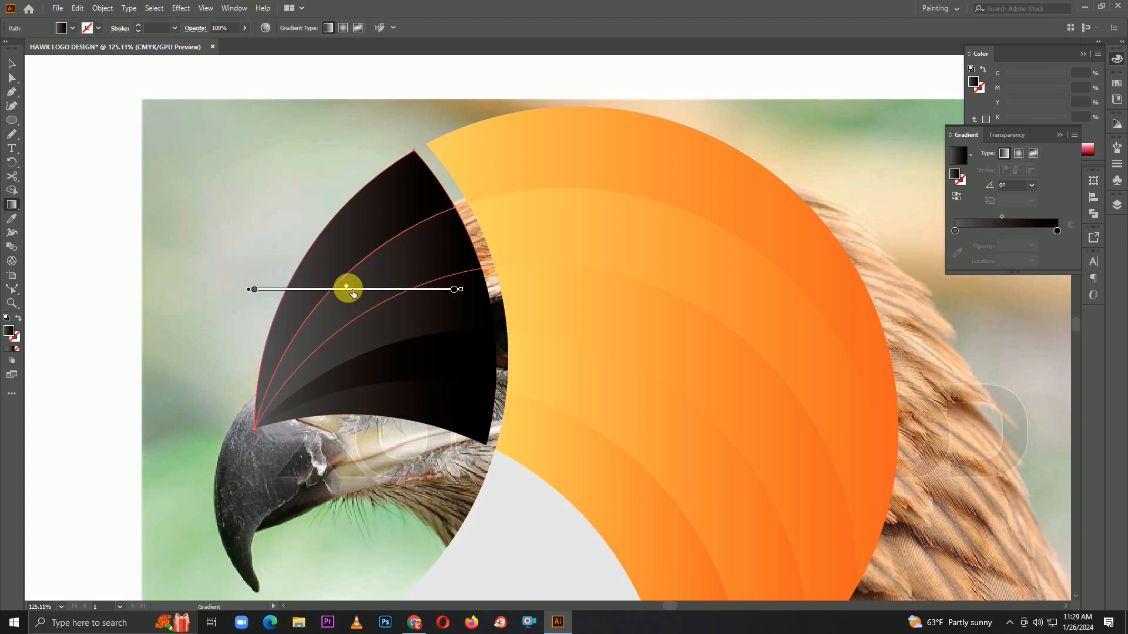
left_click_drag(366, 287, 370, 286)
left_click(405, 317, "ctrl")
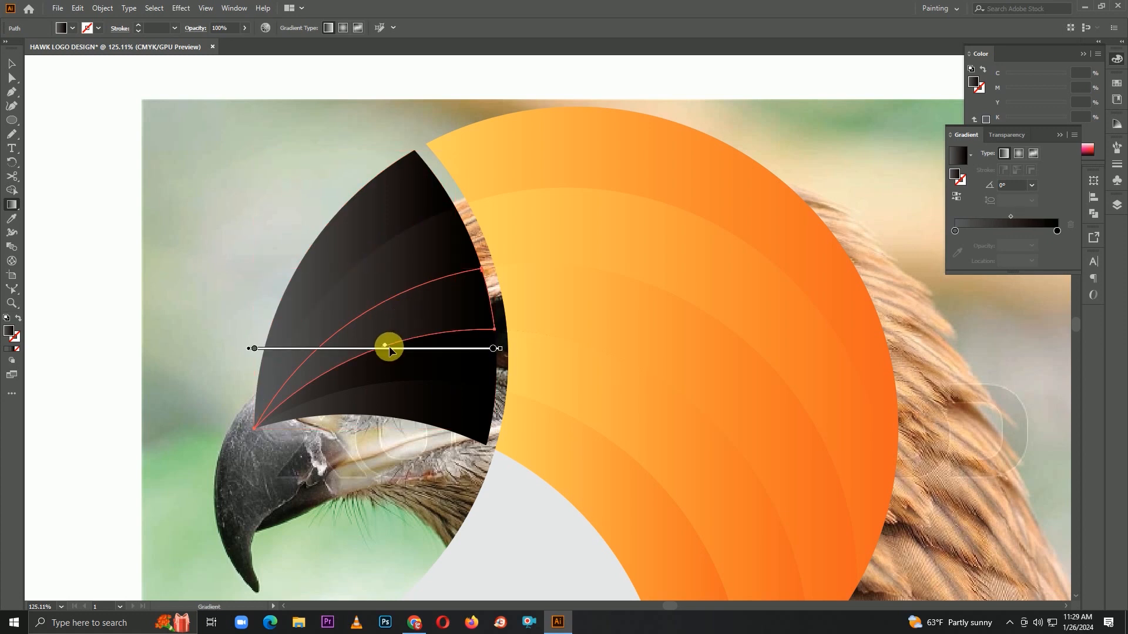
left_click(259, 171, "ctrl")
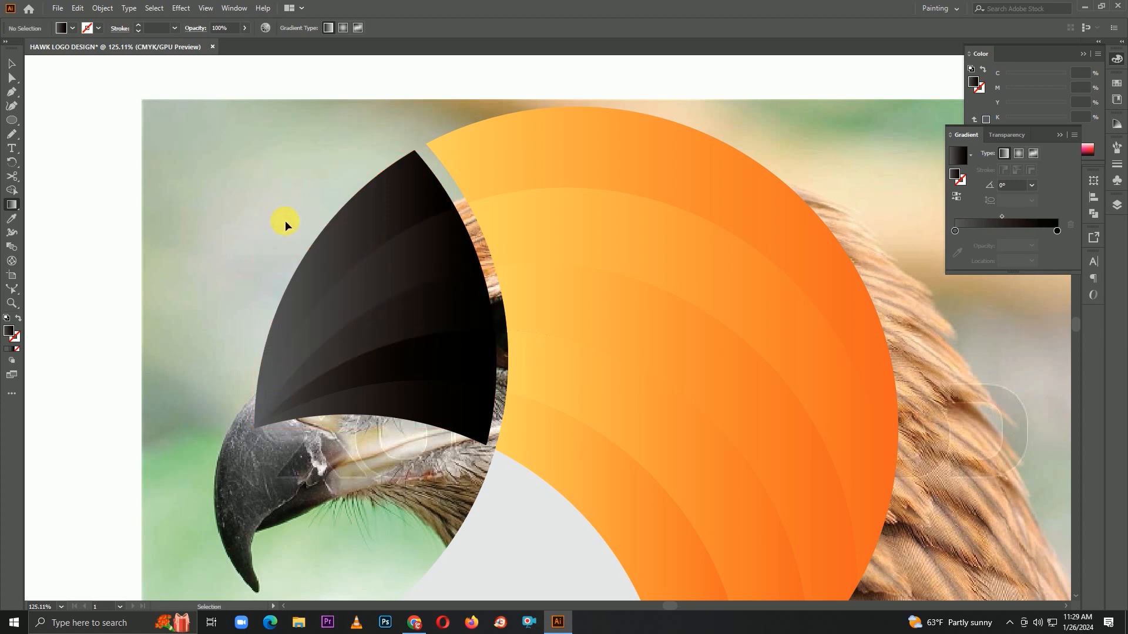
Draw a circle about 94 px wide for the eye on the orange head and fill it white.
left_click_drag(540, 327, 448, 340)
left_click(11, 120)
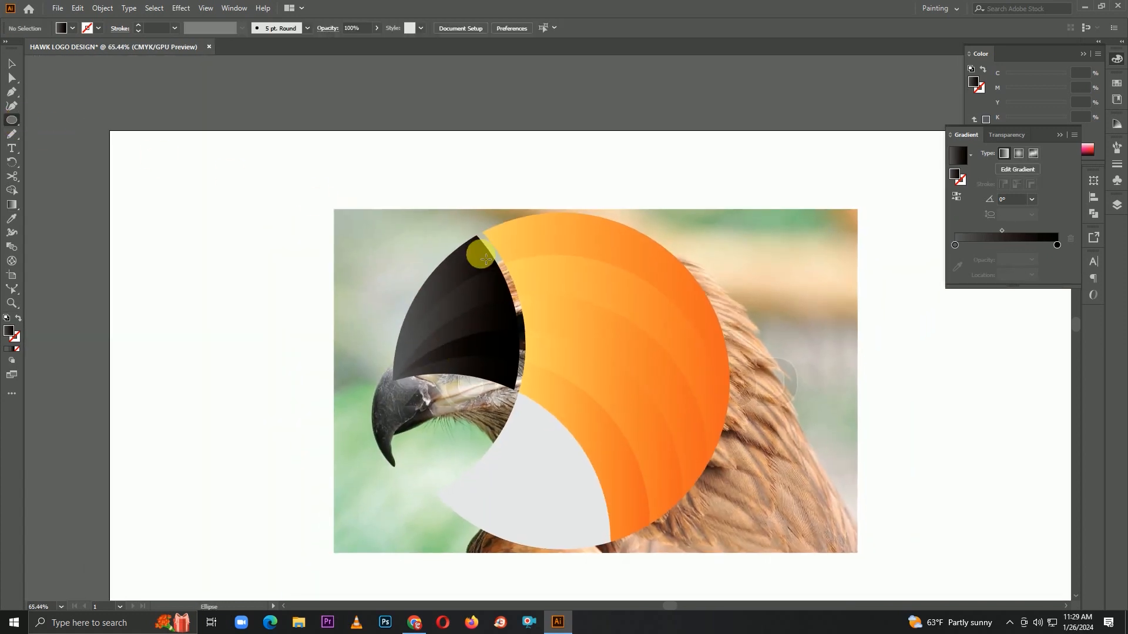
left_click_drag(588, 295, 610, 318)
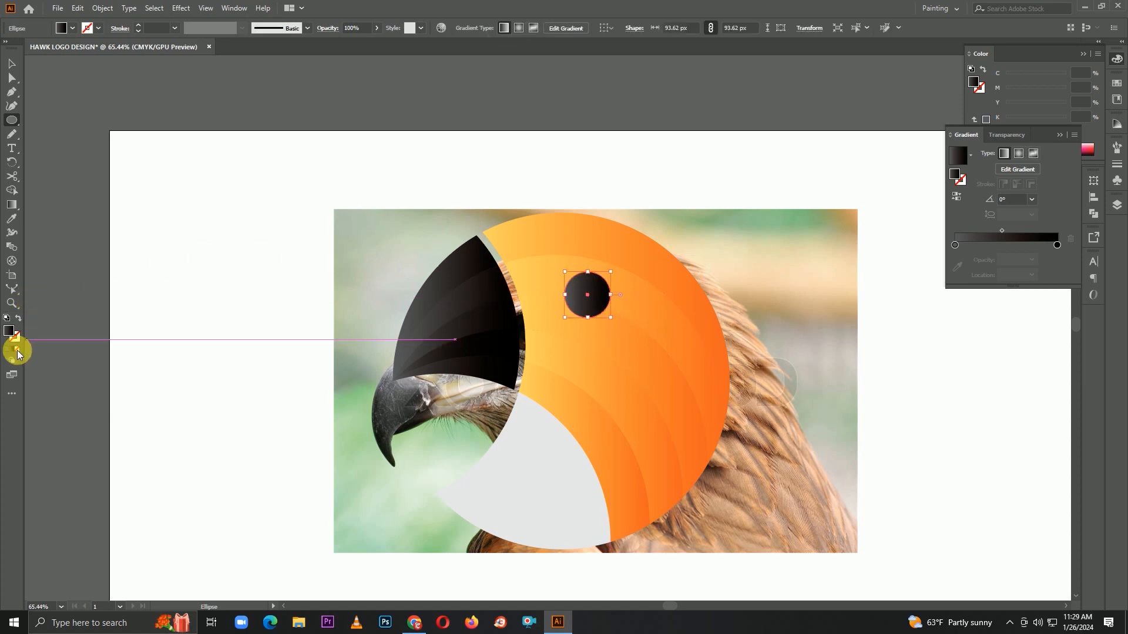
left_click(975, 118)
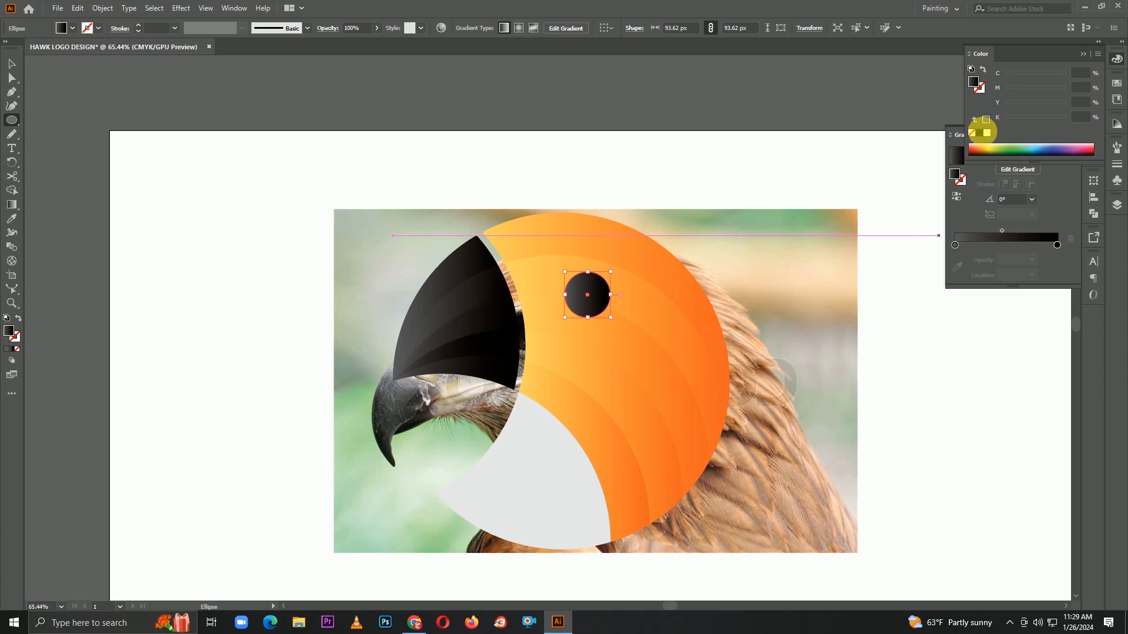
left_click(987, 133)
left_click(13, 65)
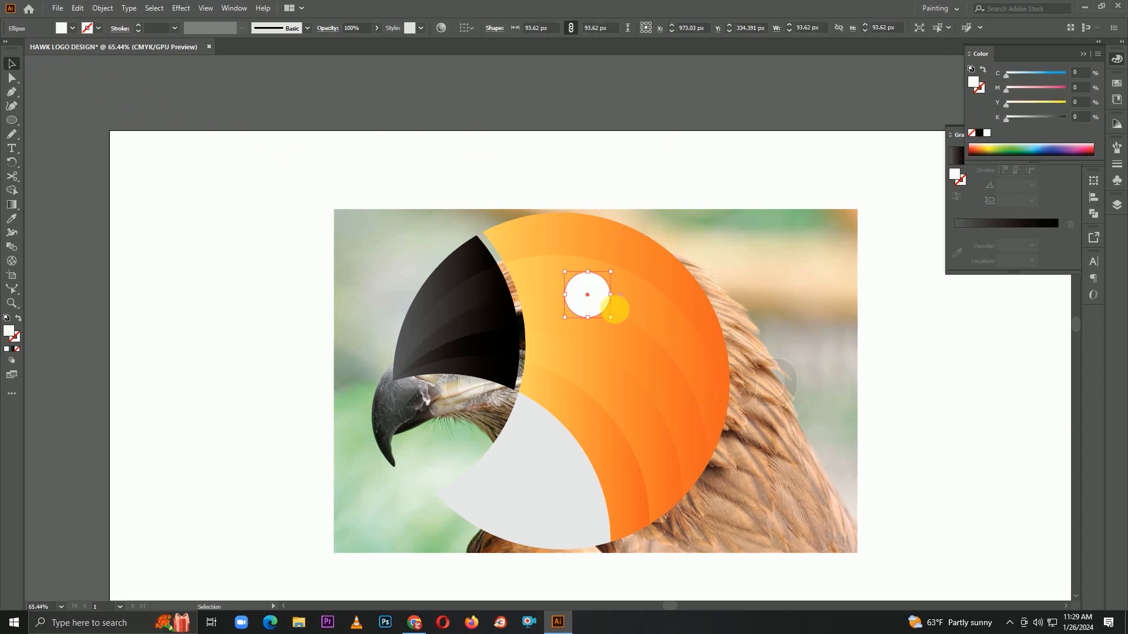
Enlarge the white eye circle to about 110 px across.
scroll(601, 314, "up", 4)
left_click_drag(602, 259, 635, 264)
scroll(639, 268, "down", 2)
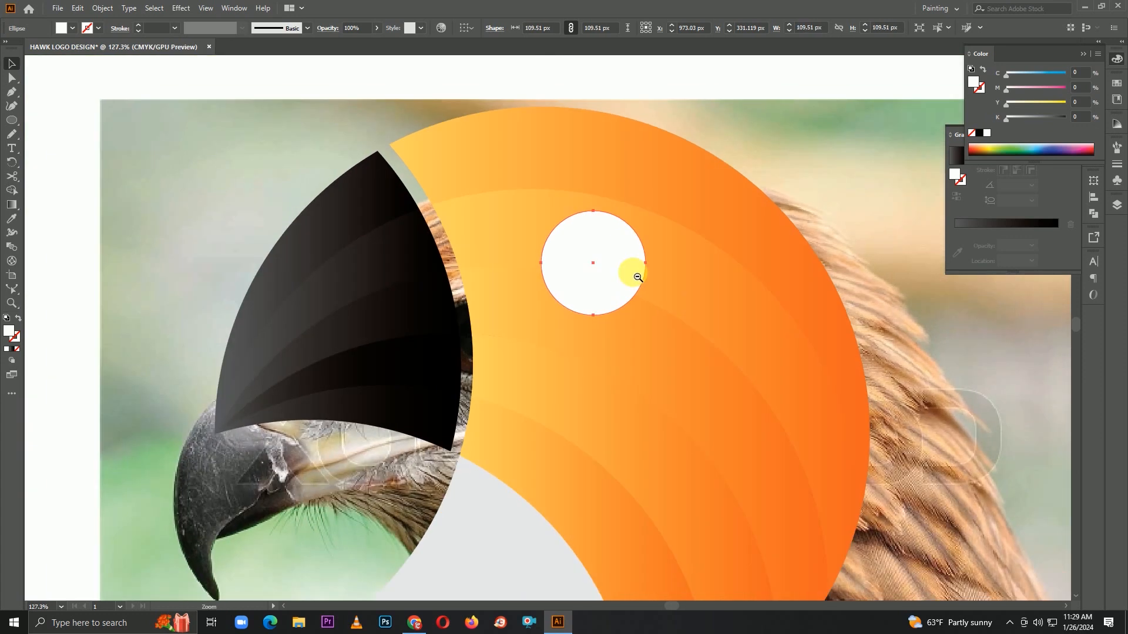
key("a")
key("v")
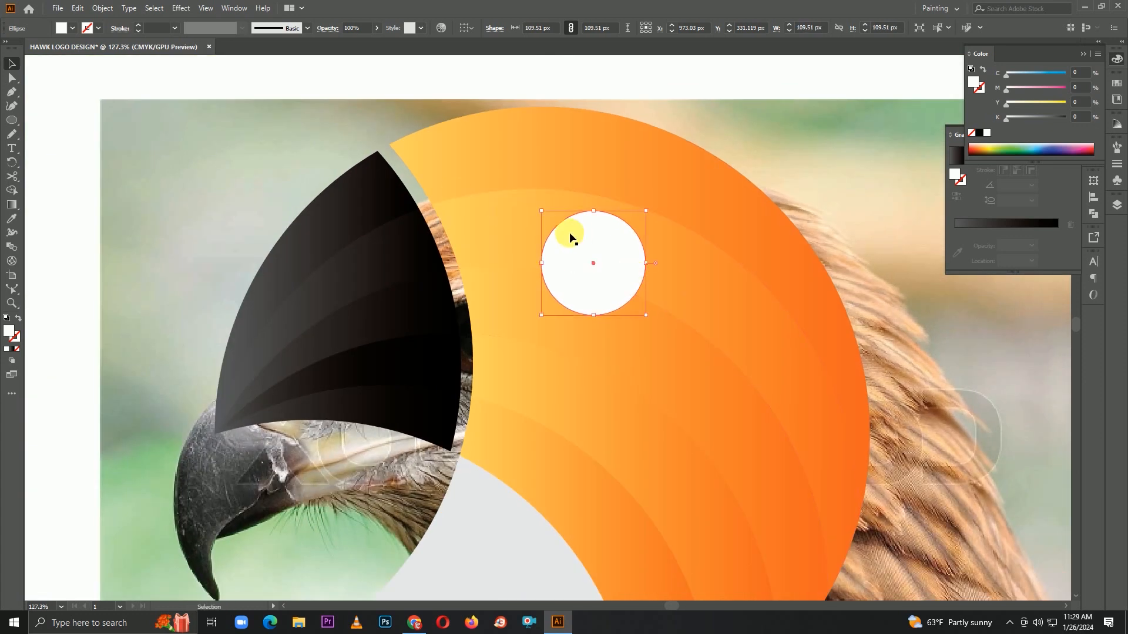
Duplicate the eye circle with a slight offset down and right, fill the copy black and send it behind the white one.
left_click_drag(570, 236, 571, 237)
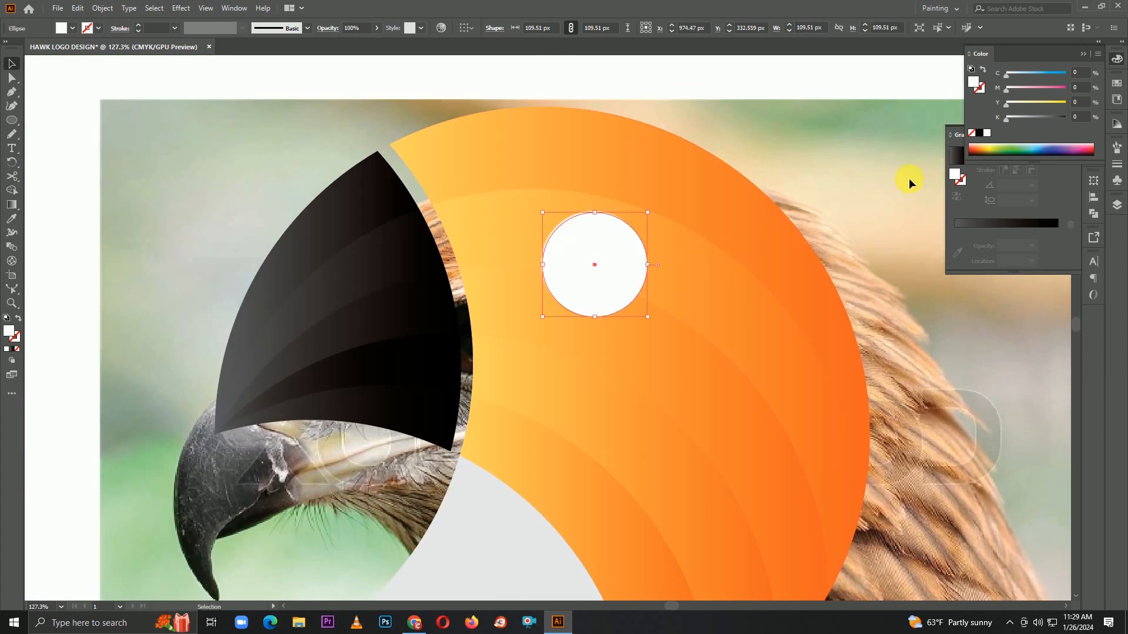
left_click(978, 135)
left_click(672, 84)
key("ctrl+0")
left_click_drag(596, 309, 761, 365)
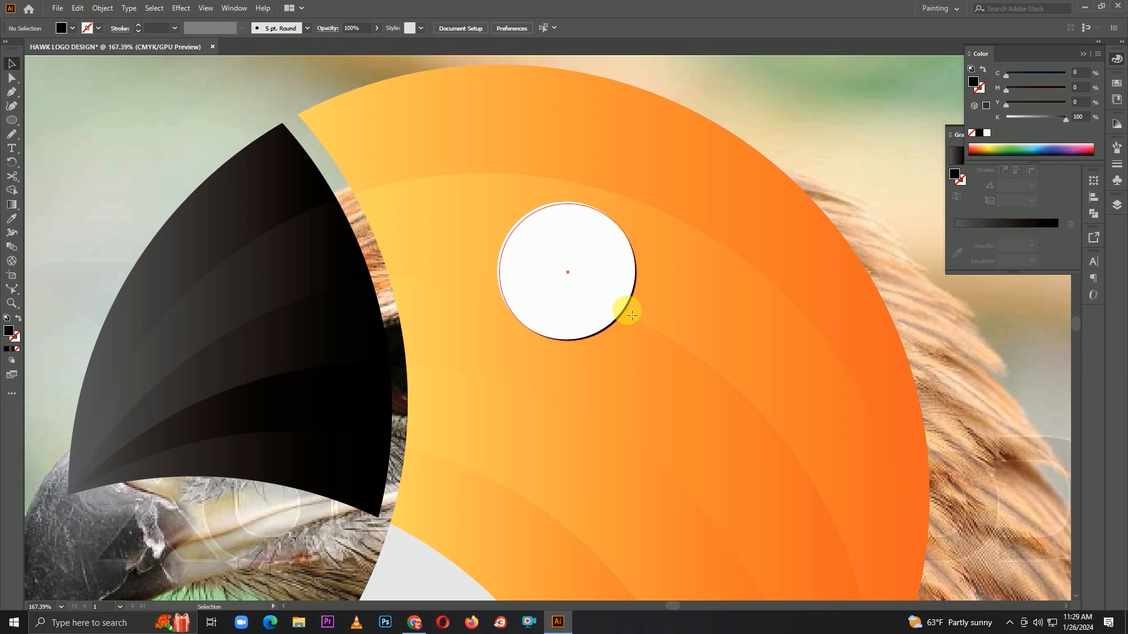
Lighten the black shadow circle behind the eye to grey by lowering its black value.
left_click(629, 316)
left_click(1040, 121)
left_click(850, 114)
left_click_drag(652, 360, 579, 372)
Close the Color and Gradient panels and hide Layer 1 with the reference photo.
left_click(1116, 59)
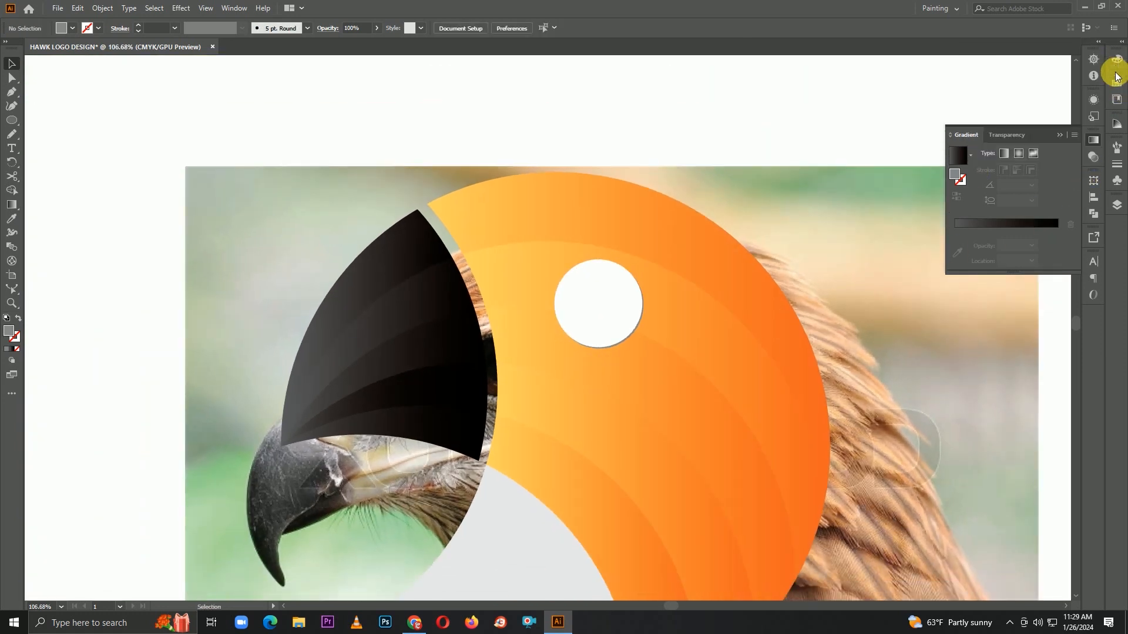
left_click(1094, 141)
left_click(1116, 205)
left_click(973, 231)
left_click_drag(766, 289, 787, 186)
left_click_drag(534, 375, 446, 399)
left_click_drag(667, 456, 691, 414)
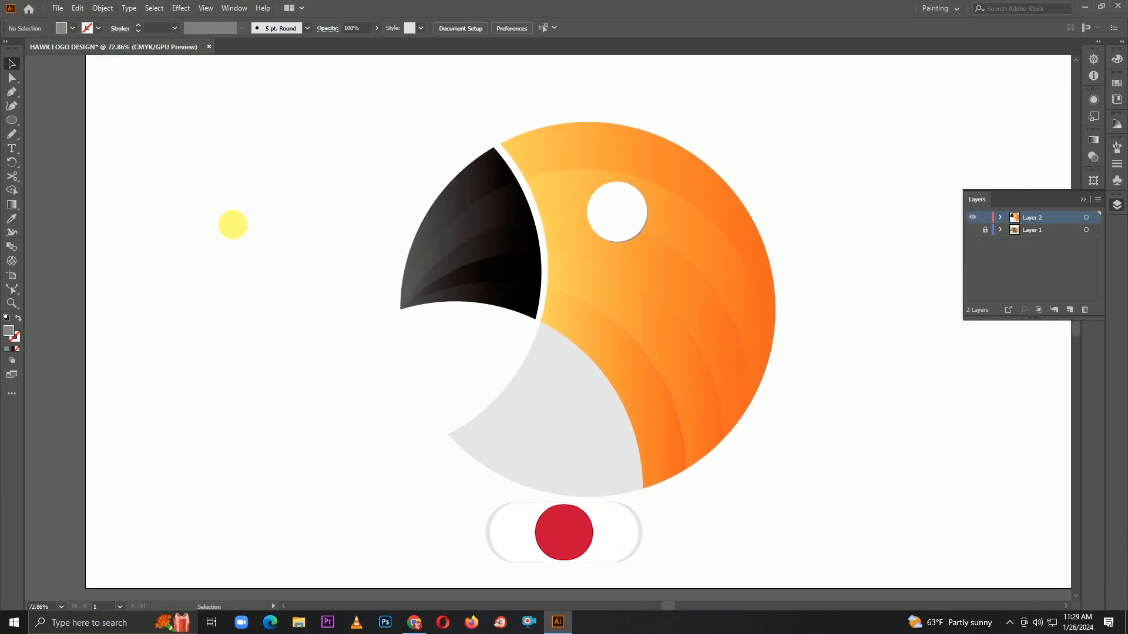
left_click(12, 149)
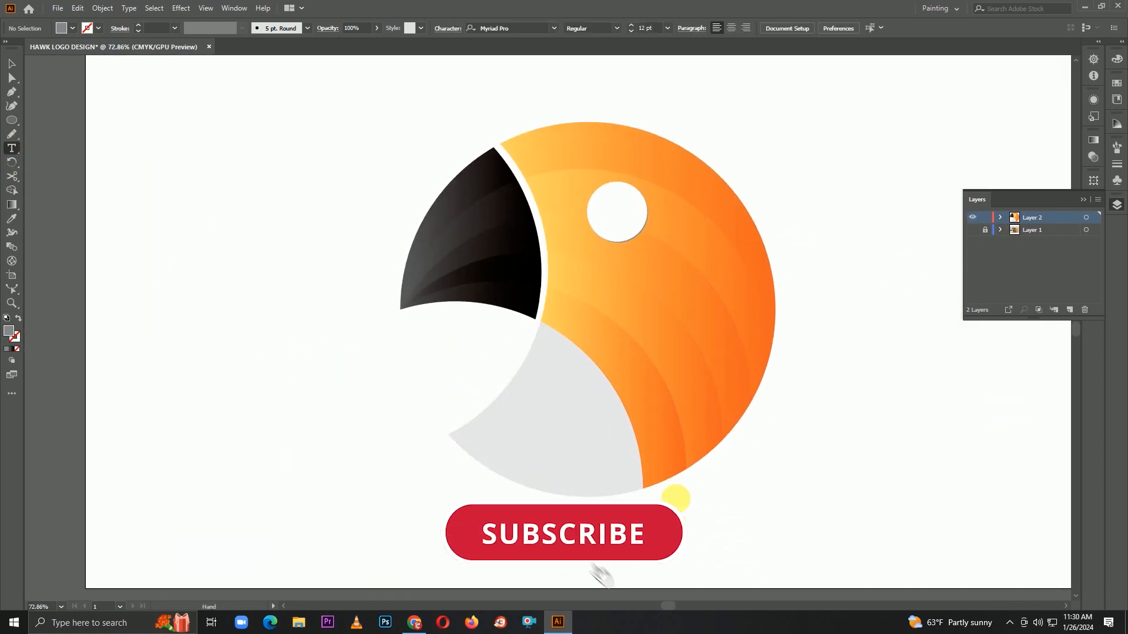
left_click_drag(532, 539, 543, 477)
left_click(542, 477)
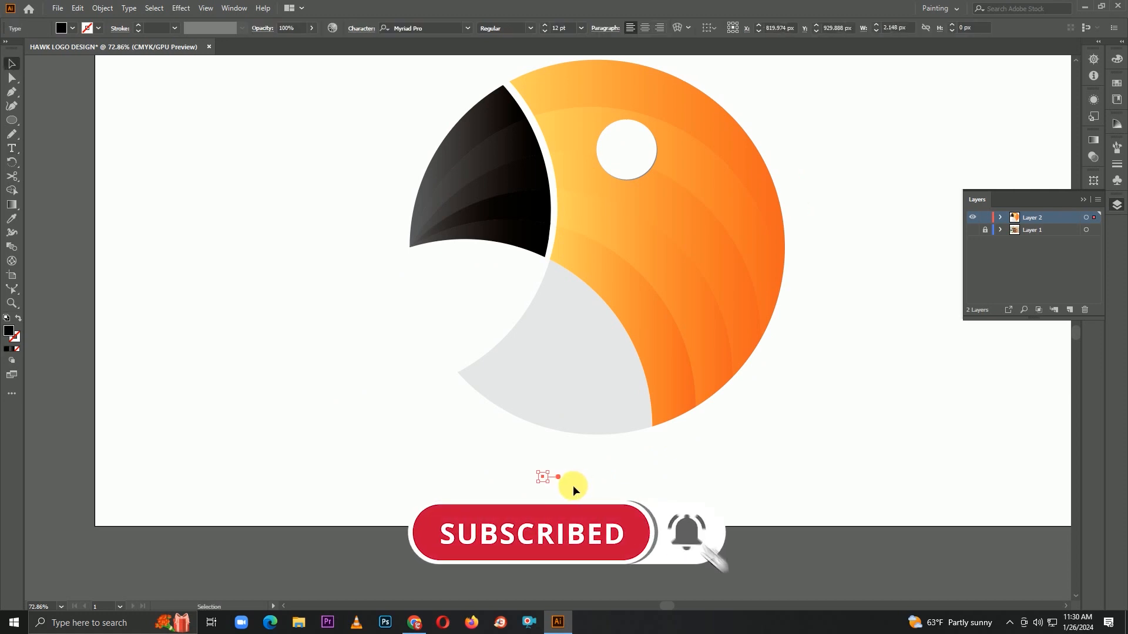
key("Escape")
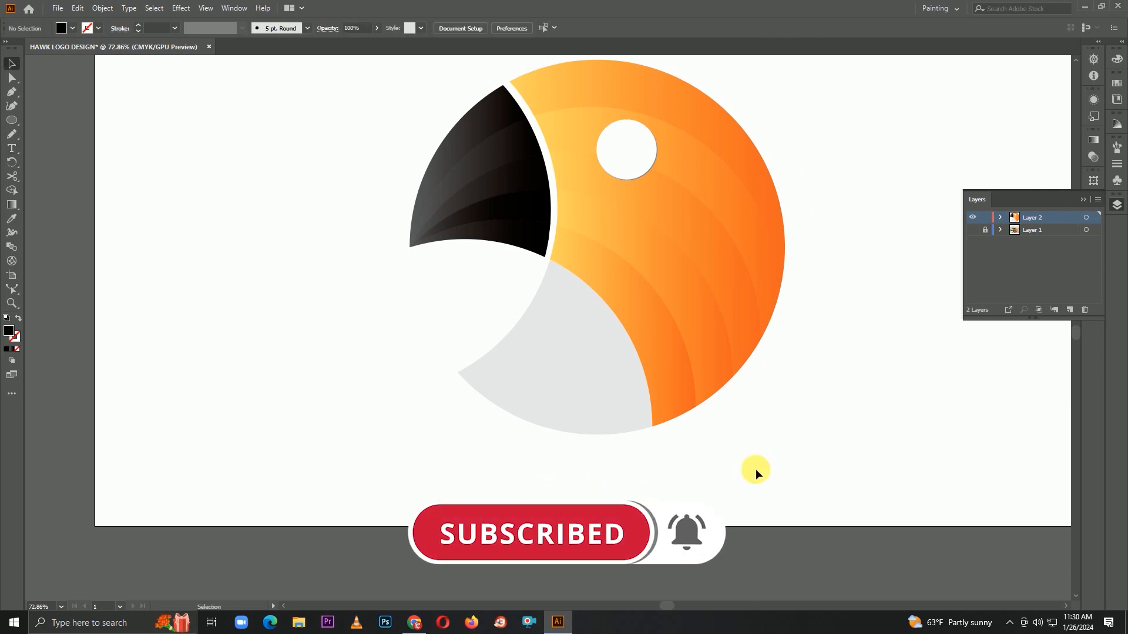
Add the text HAWK LOGO DESIGN beneath the logo and enlarge it to about 92 pt.
left_click(13, 151)
left_click(563, 473)
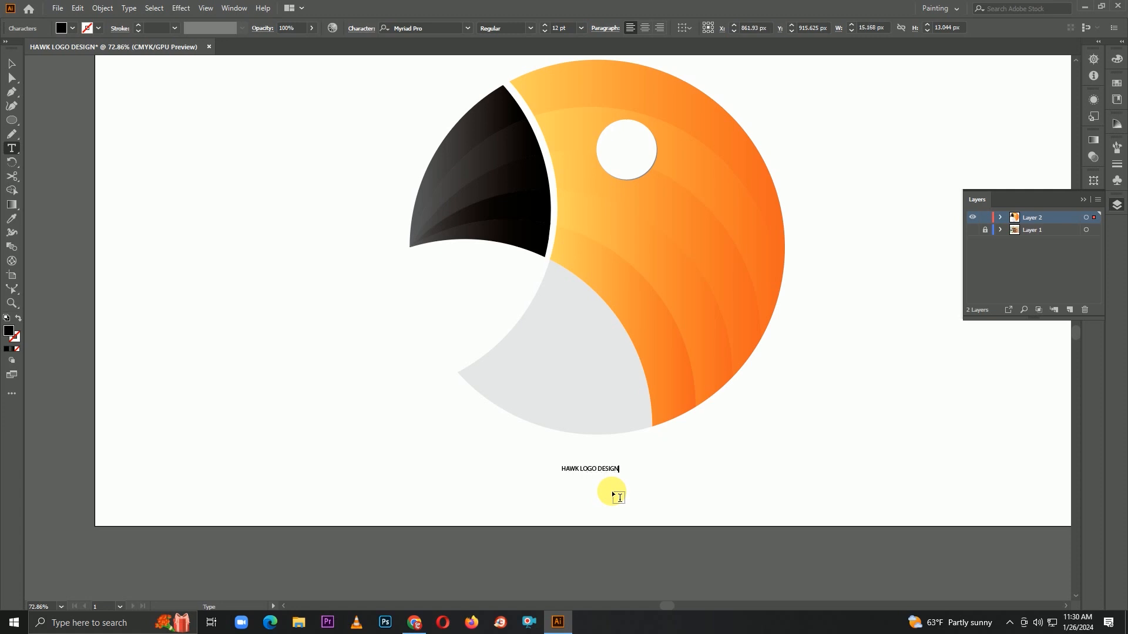
key("Escape")
left_click_drag(619, 473, 815, 503)
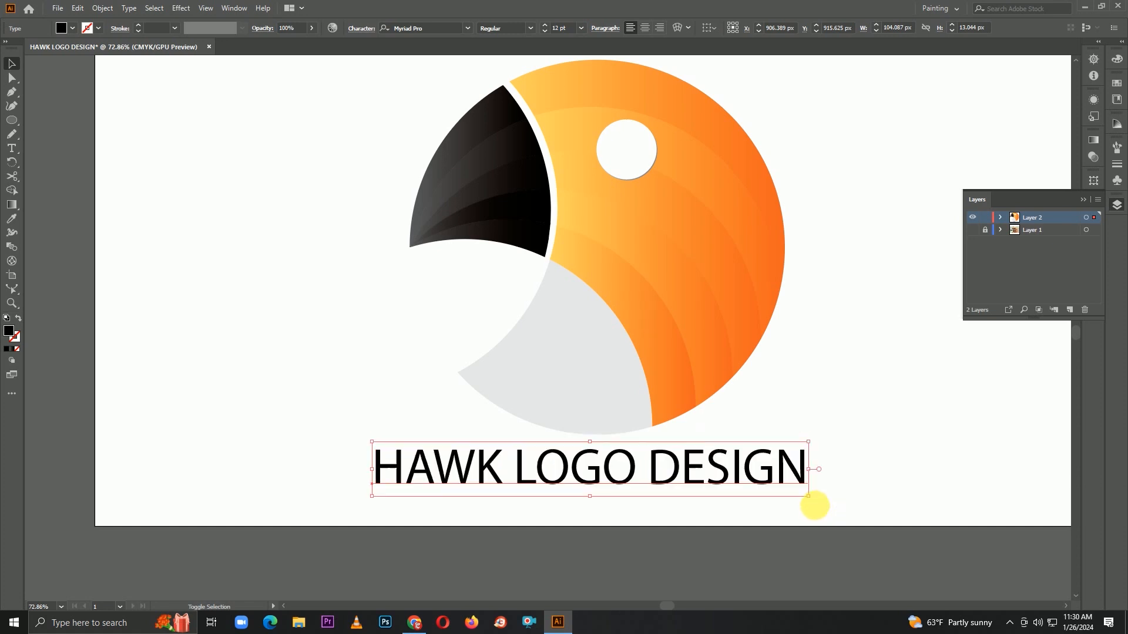
left_click_drag(736, 485, 755, 494)
Change the title's font to Arial Bold and scale the text down to roughly the logo's width.
left_click(423, 28)
type("ARIAL")
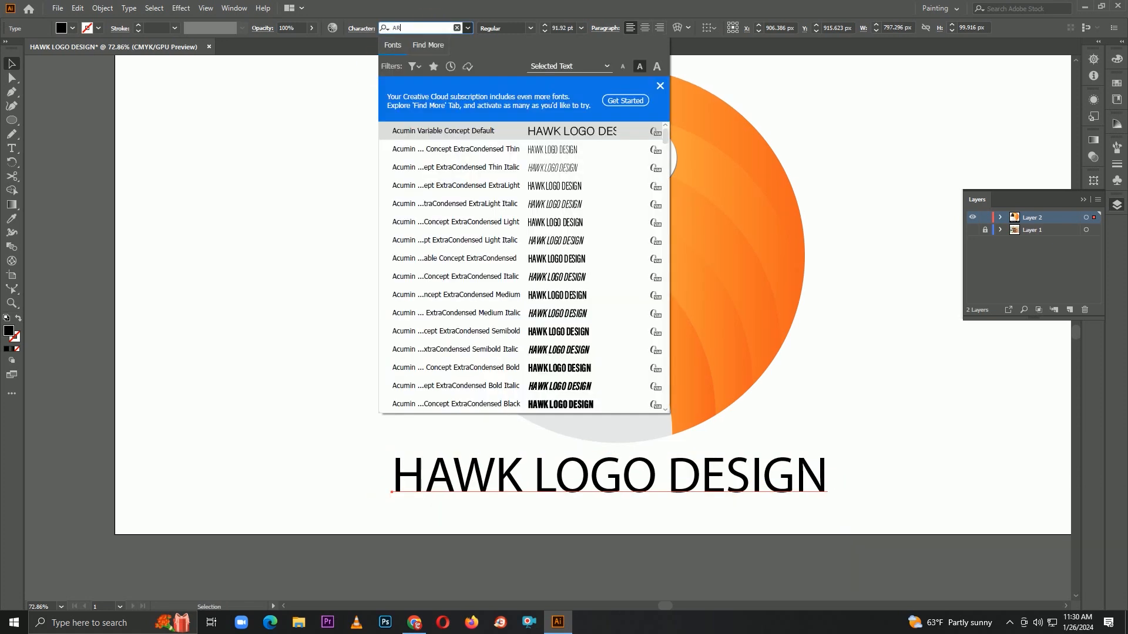
key("Down")
key("Down")
key("Down")
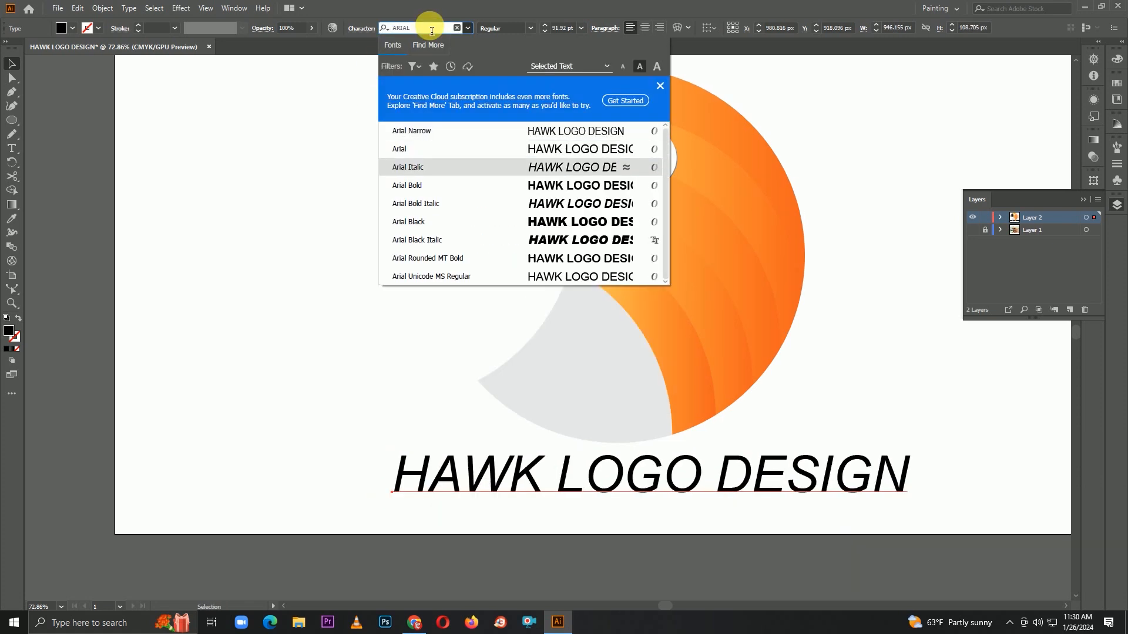
key("Return")
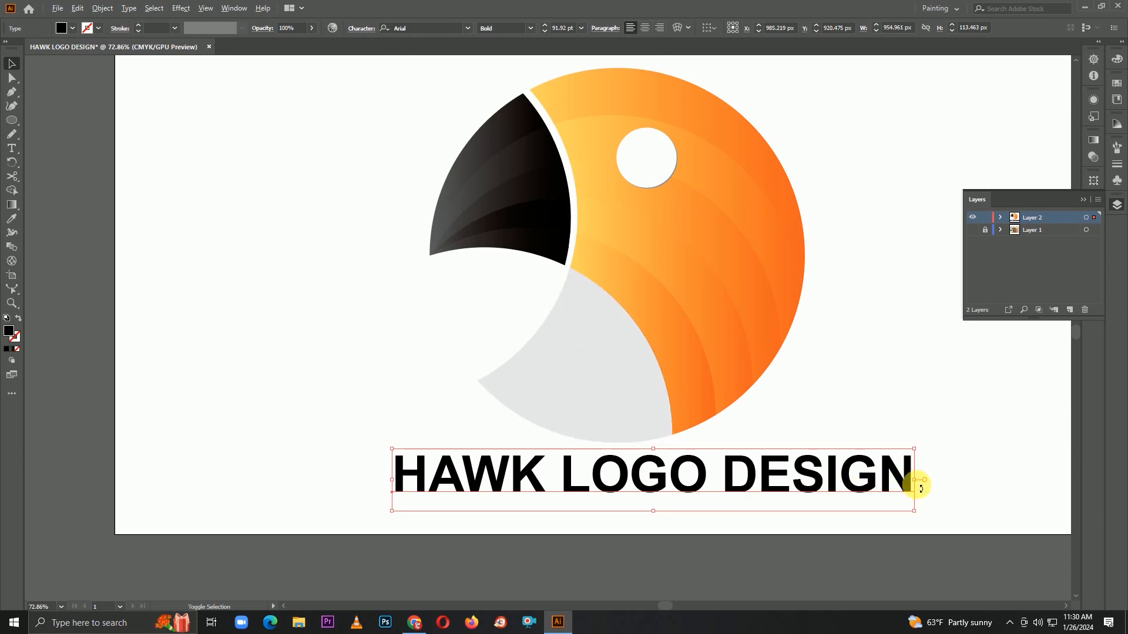
left_click_drag(919, 480, 846, 483)
Group all the hawk head shapes and scale the group down proportionally to about 312 px wide, above the title.
left_click_drag(846, 91, 378, 409)
key("ctrl+g")
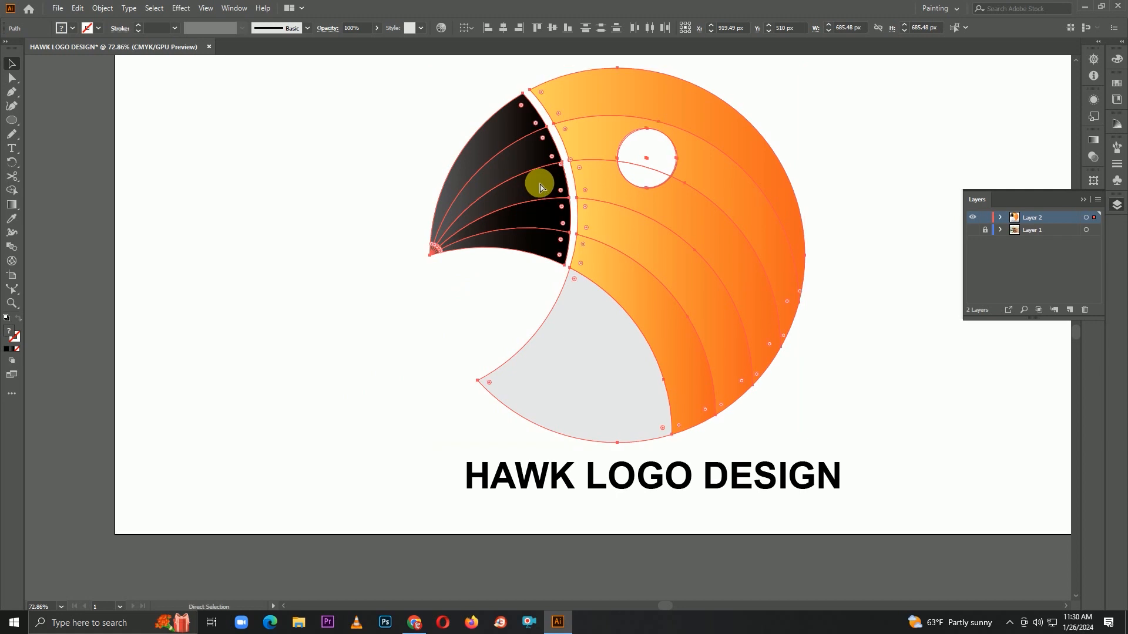
left_click_drag(617, 68, 608, 279)
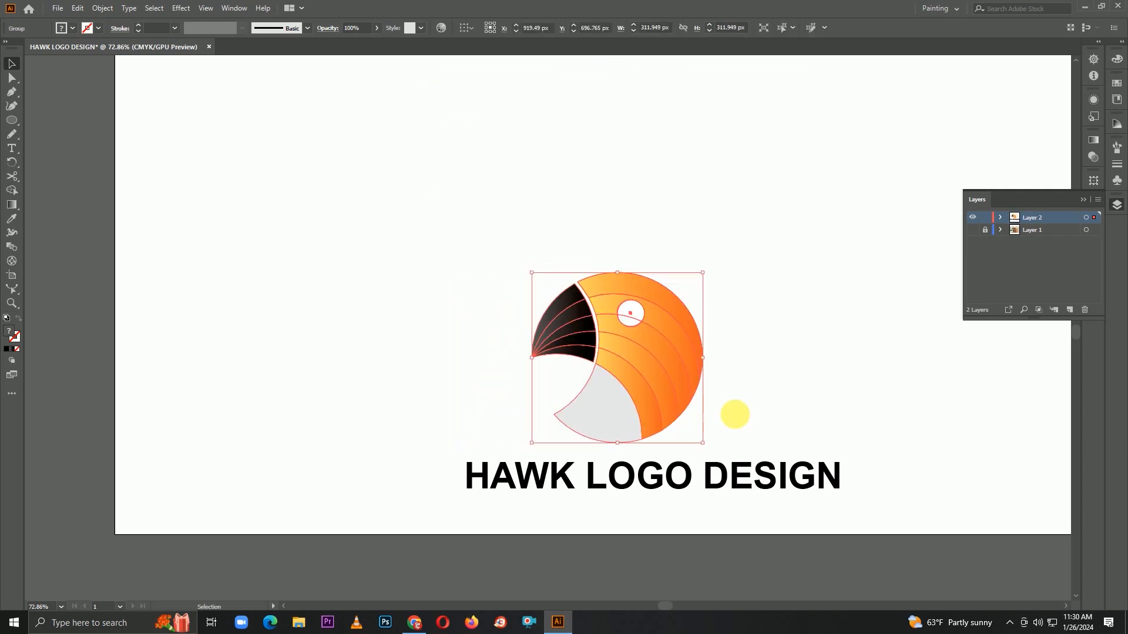
Move the hawk head and its title together up toward the middle of the artboard.
left_click(635, 479, "shift")
left_click_drag(632, 423, 581, 306)
key("ctrl+space")
left_click_drag(602, 300, 660, 328)
left_click_drag(639, 302, 644, 357)
Scale the title down to about 52.4 pt and align it horizontally centred beneath the hawk head.
left_click(760, 305)
left_click(699, 439)
left_click_drag(888, 452, 834, 457)
left_click_drag(758, 454, 716, 448)
left_click(544, 372, "shift")
left_click(393, 29)
Replace the title text with YOUR COMPANY NAME.
left_click(604, 403)
left_click(604, 441)
triple_click(605, 446)
type("YOUR COMPANY NAME")
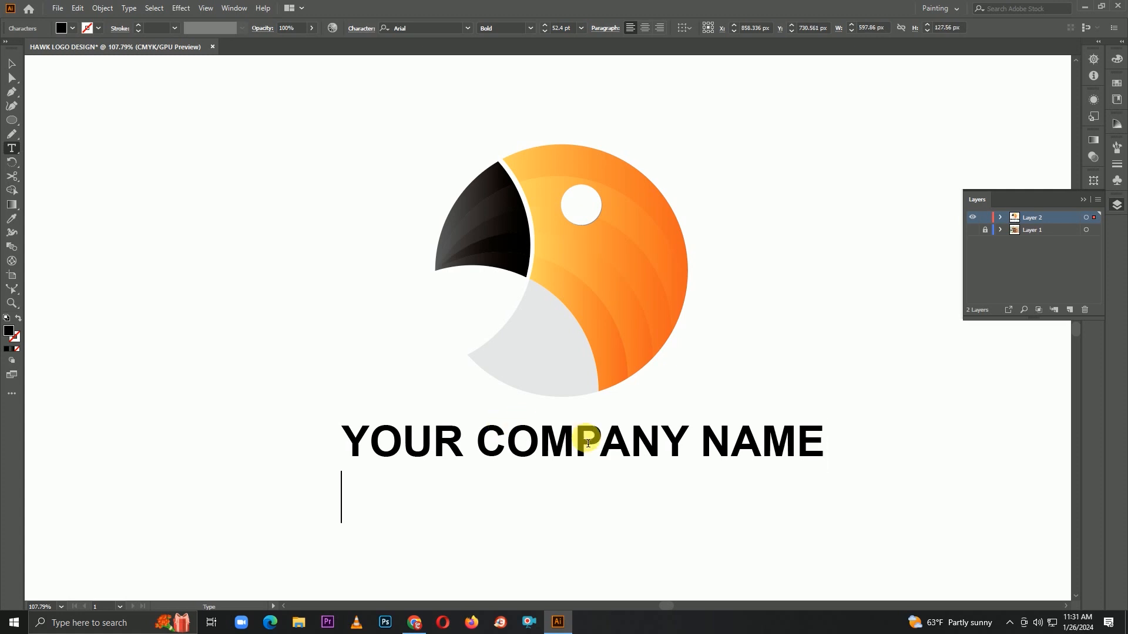
type("YOUR SLOGAN")
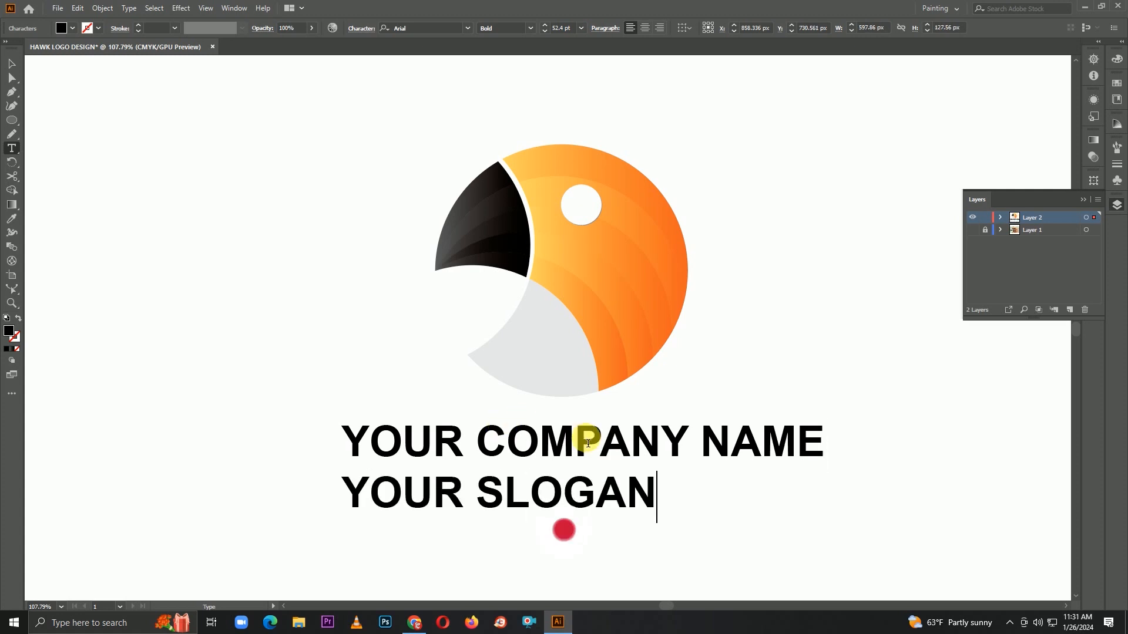
key("ctrl+a")
key("BackSpace")
key("BackSpace")
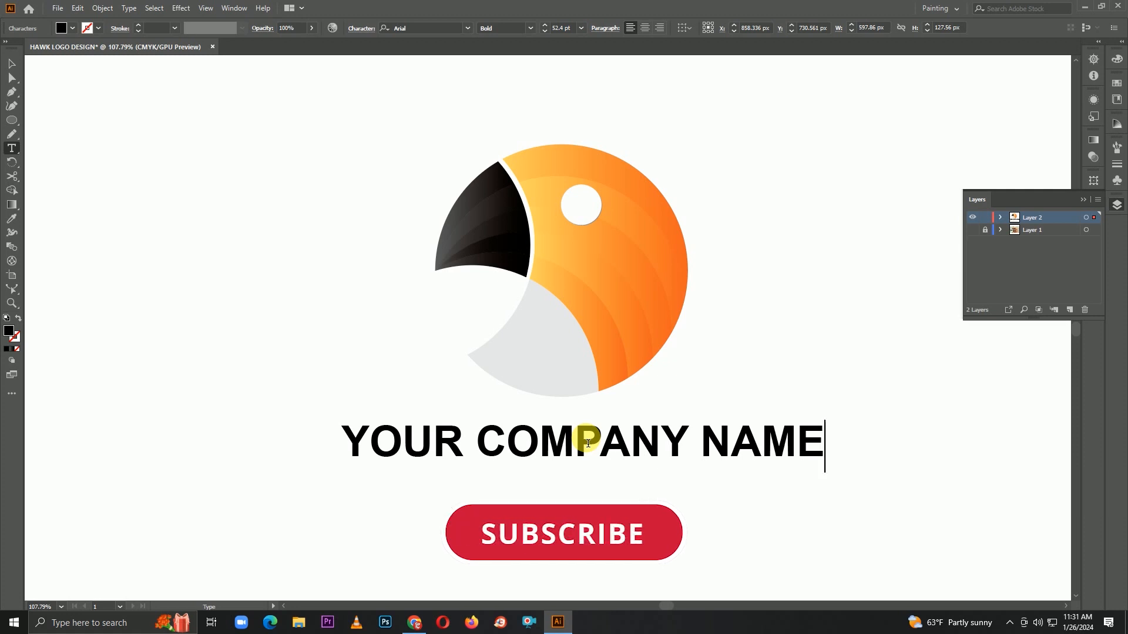
Finish editing the company name text and fill it orange with C 0, M 67, Y 100, K 0.
key("Escape")
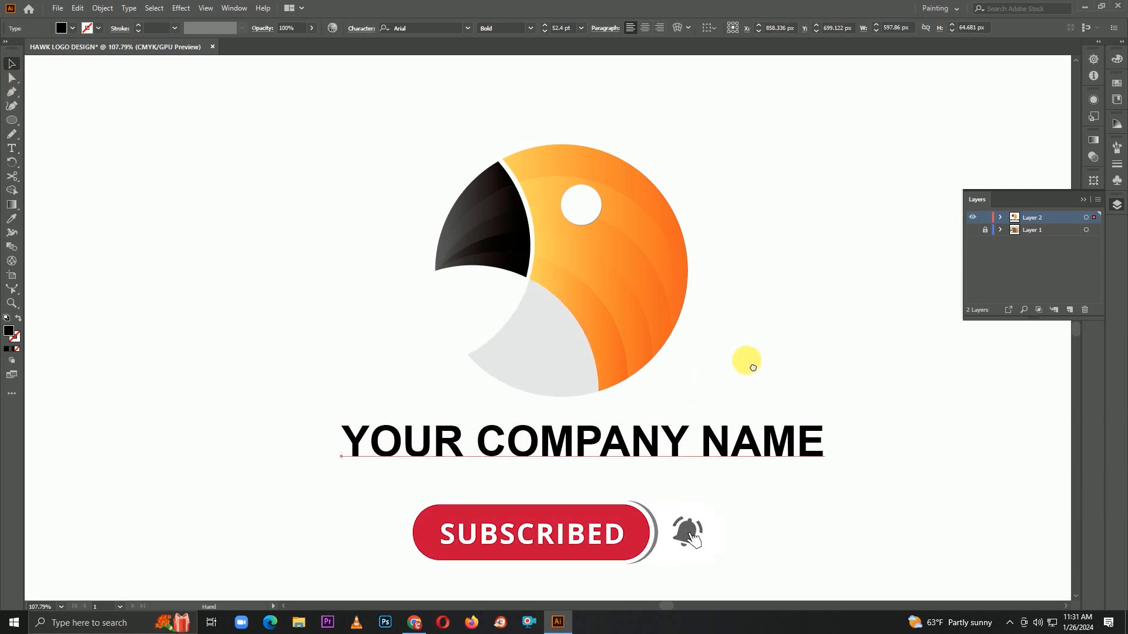
left_click(1116, 204)
left_click(1116, 59)
left_click(1006, 118)
left_click(1065, 102)
left_click(1046, 90)
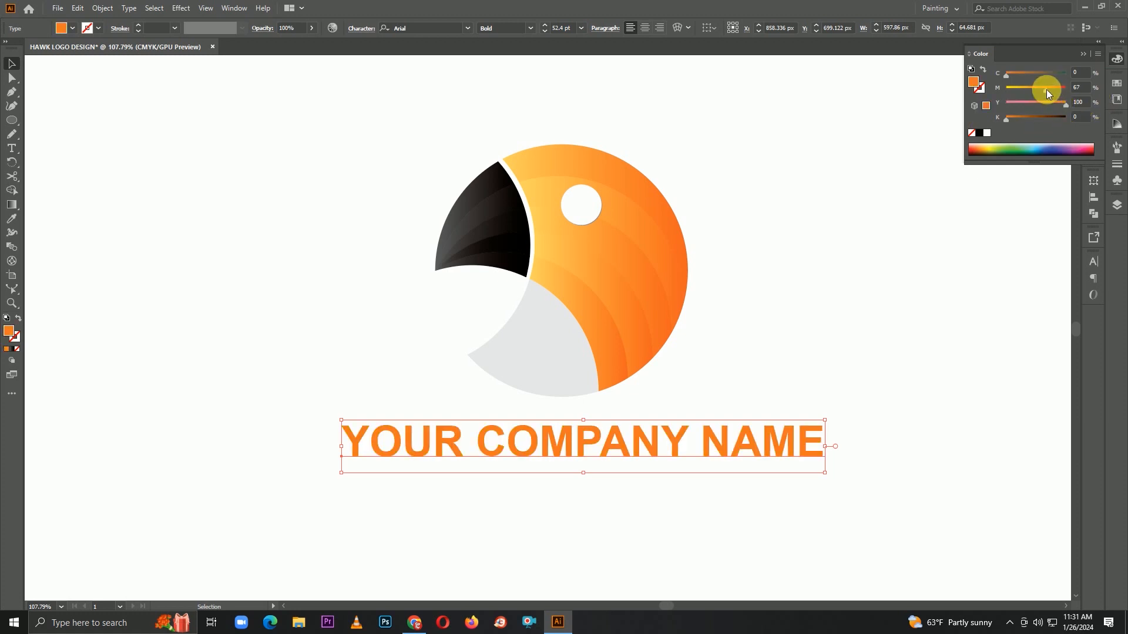